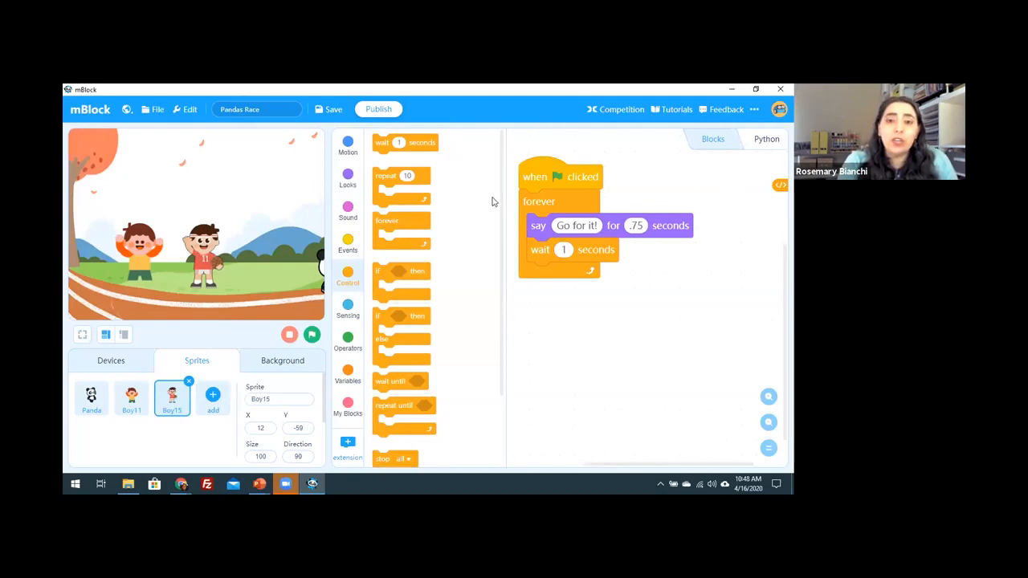
- Open the project file Lesson Five Campus Sports Meeting-Example 1 from the Example lessons folder
click(128, 483)
double_click(250, 212)
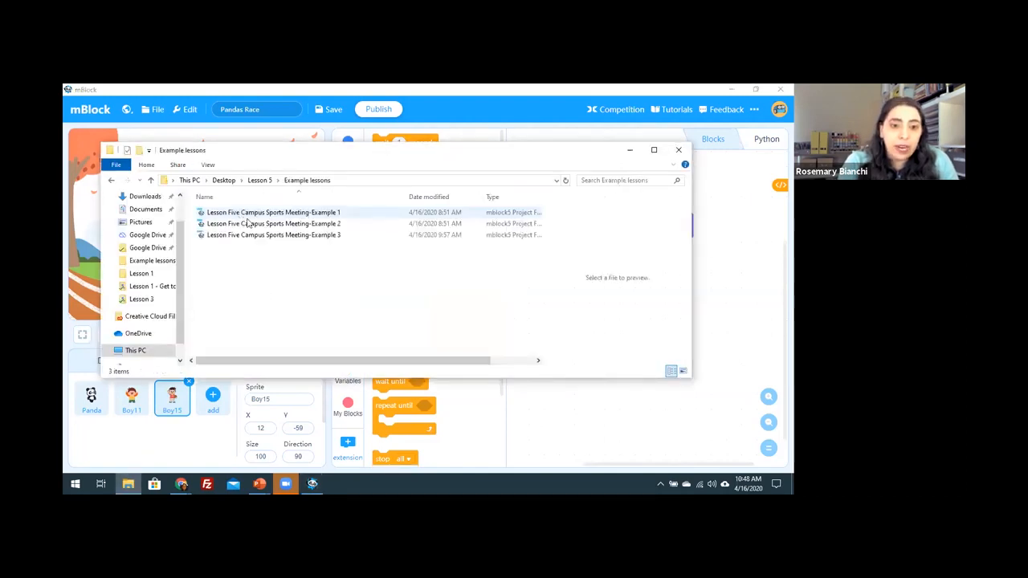
double_click(250, 213)
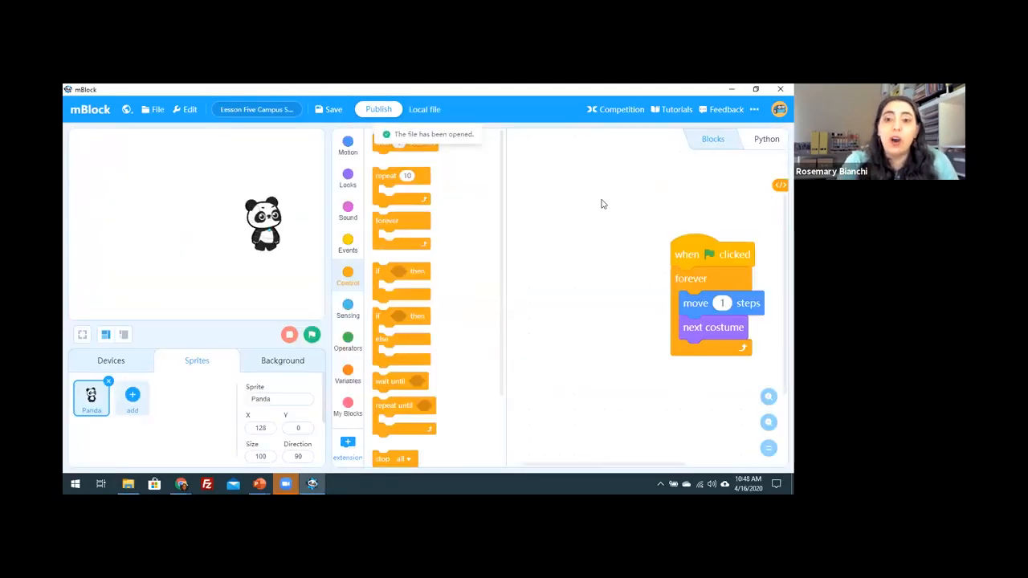
- Take the Panda's script apart into four separate blocks spread across the workspace: move 1 steps, next costume, forever and when flag clicked
drag(684, 257, 546, 185)
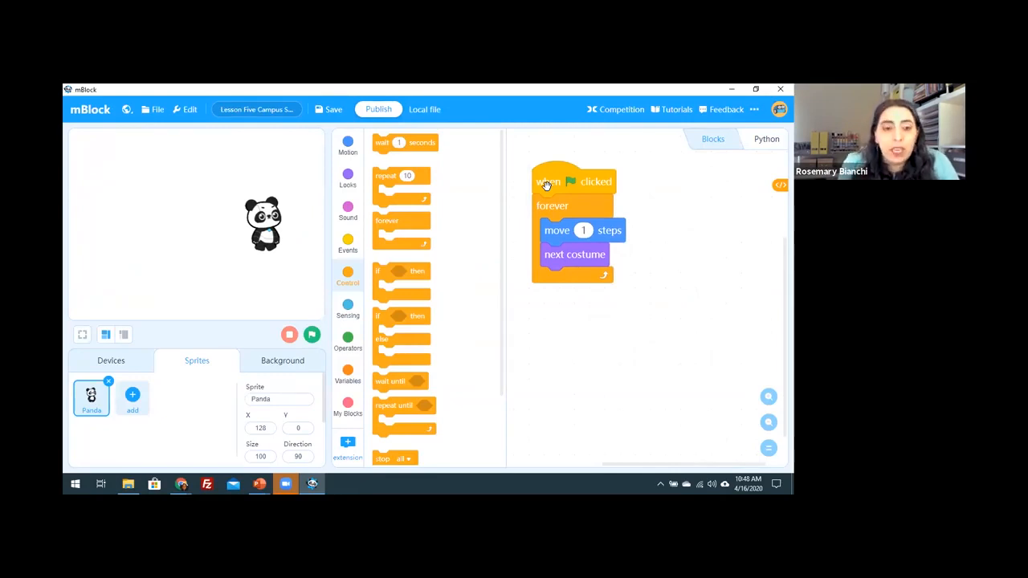
drag(560, 213, 684, 246)
drag(659, 282, 715, 206)
drag(585, 171, 685, 284)
drag(659, 241, 540, 194)
drag(697, 196, 642, 194)
drag(641, 281, 650, 289)
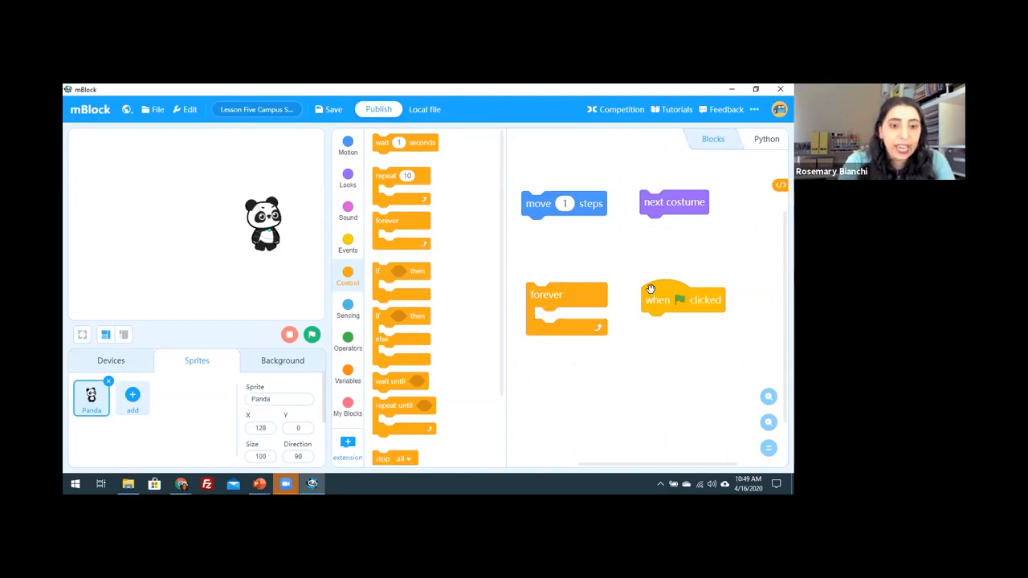
- Rename the project as "Lesson 5 - Starter File"
click(151, 110)
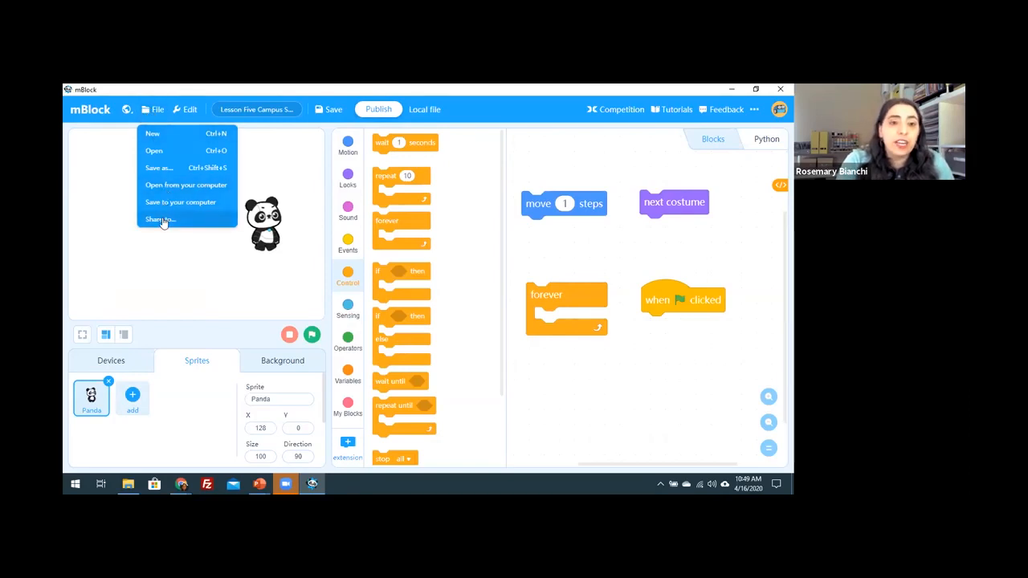
click(270, 112)
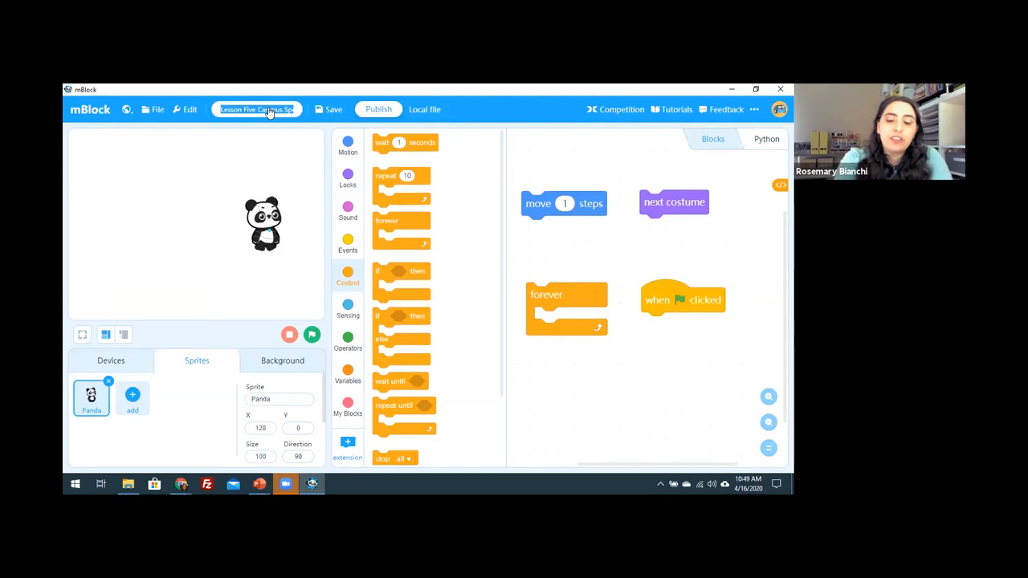
text(Lesson 5 - Starter Fil)
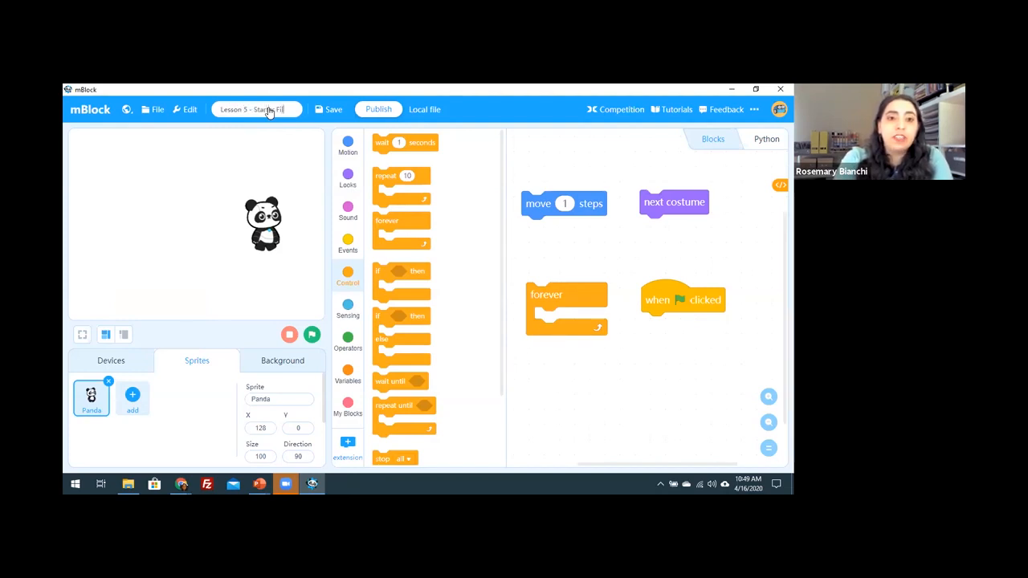
text(e)
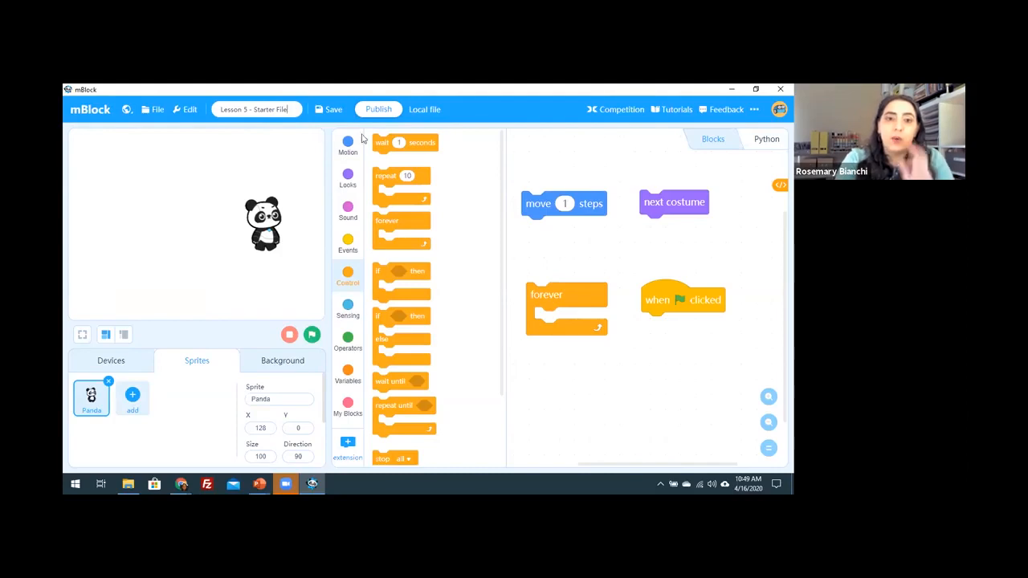
click(521, 154)
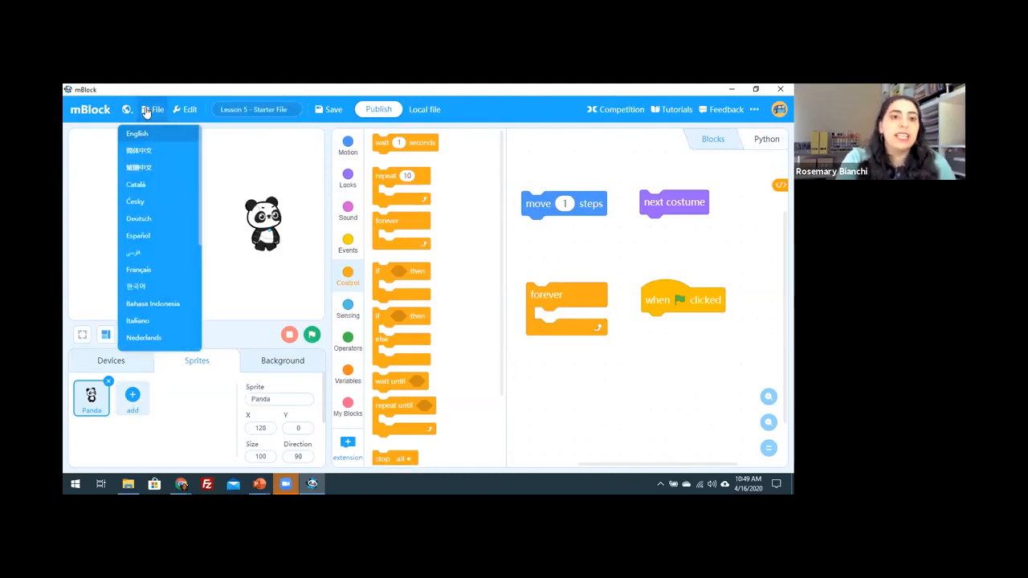
- Share the starter project to Google Classroom
mouse_move(150, 111)
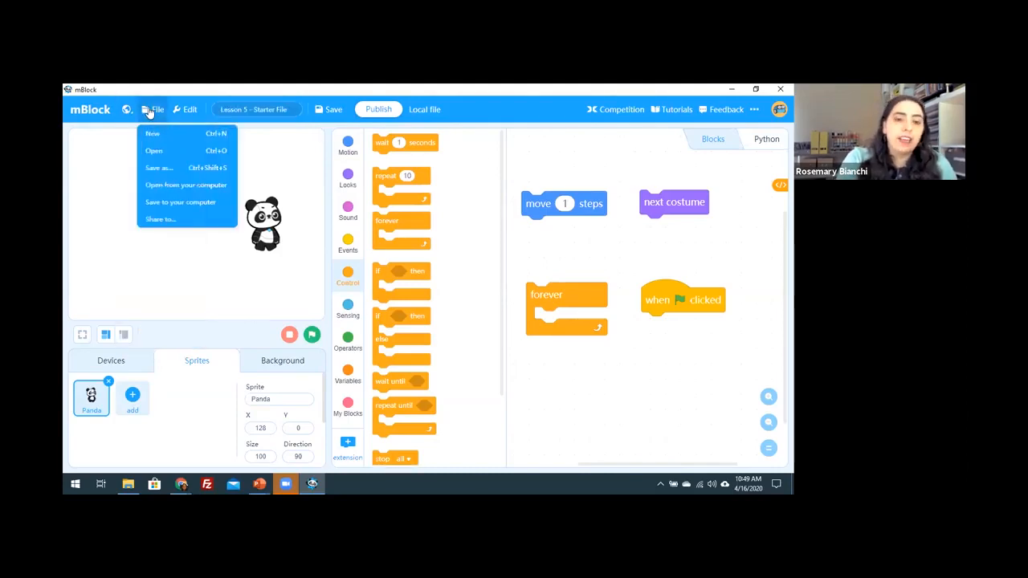
click(158, 220)
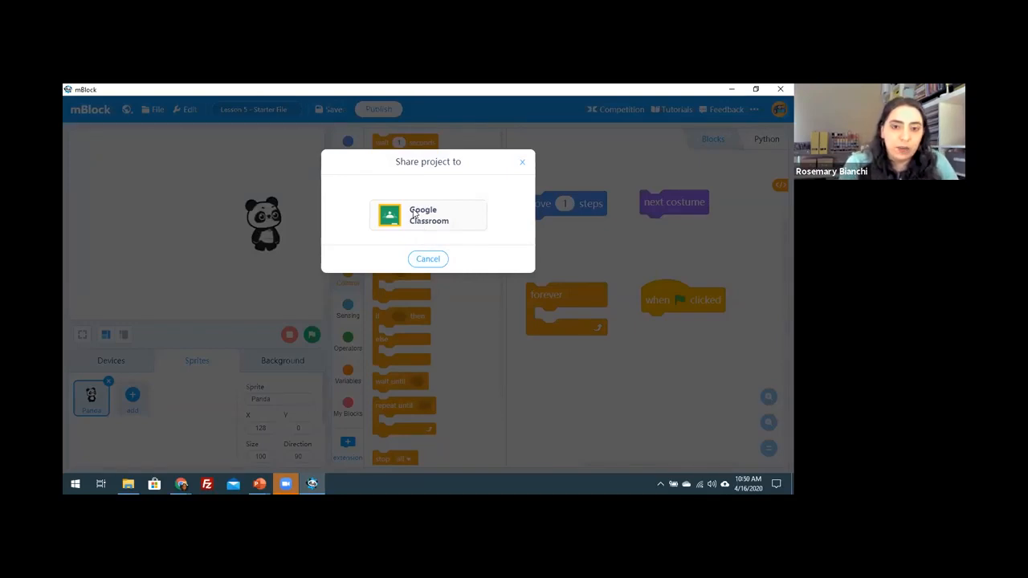
click(386, 217)
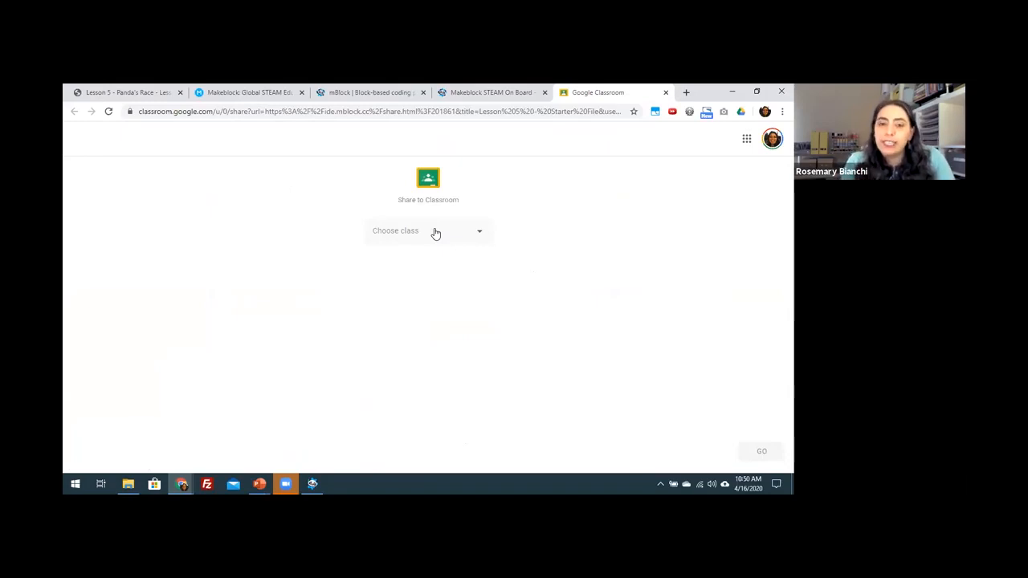
- Choose the Makeblock - #steamonboard class and start creating an assignment from the shared project
click(435, 233)
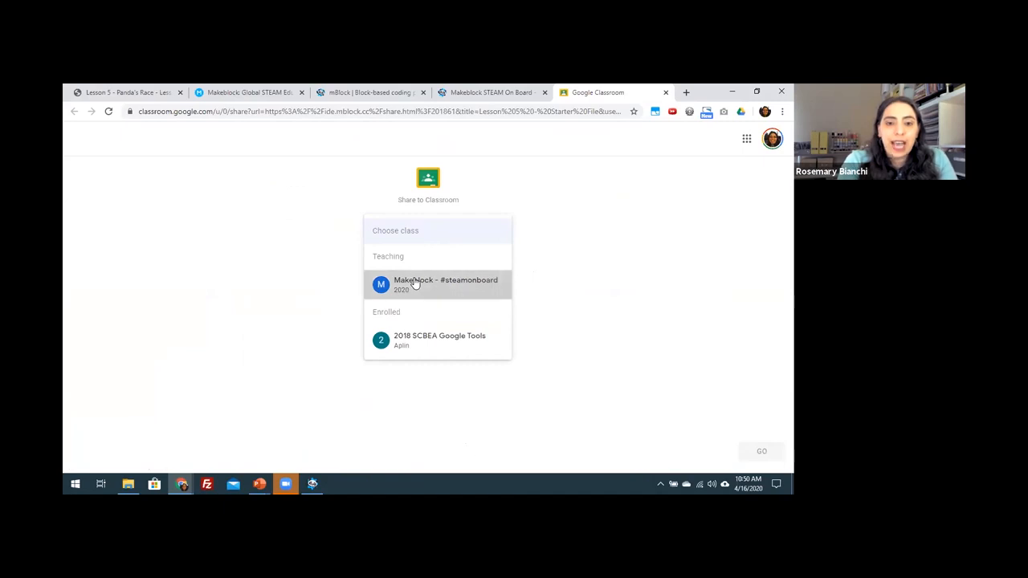
click(402, 281)
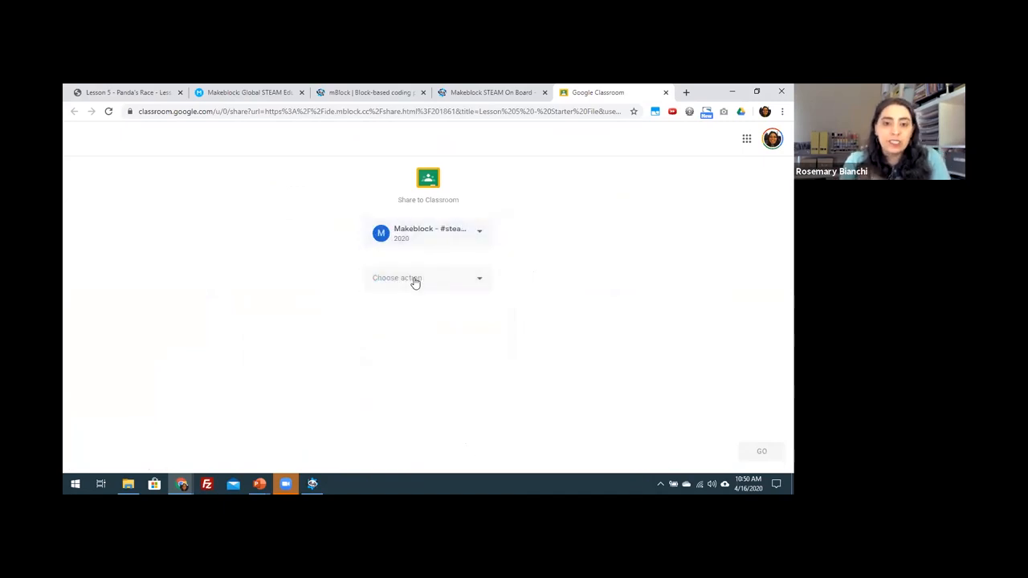
click(414, 281)
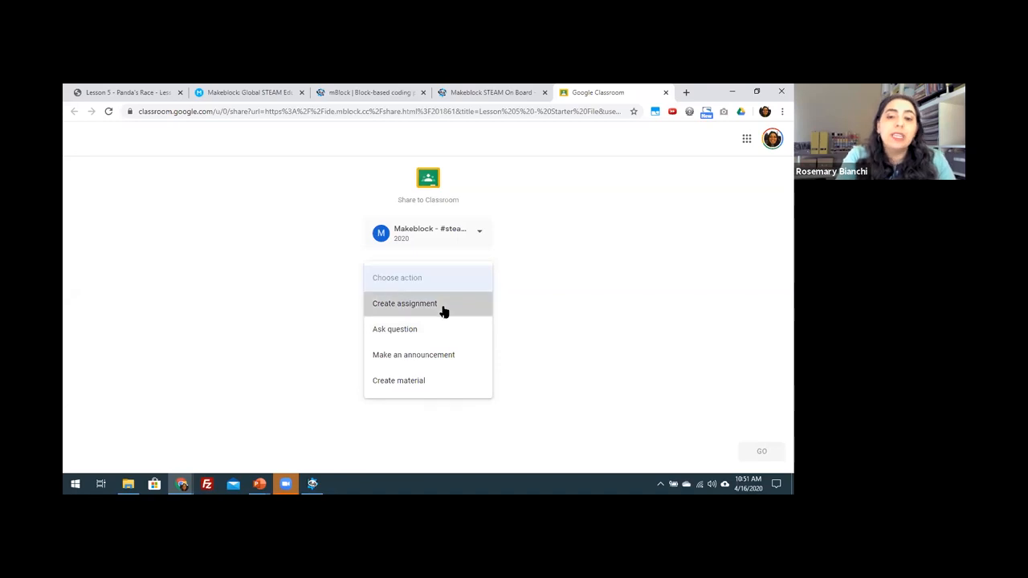
click(443, 305)
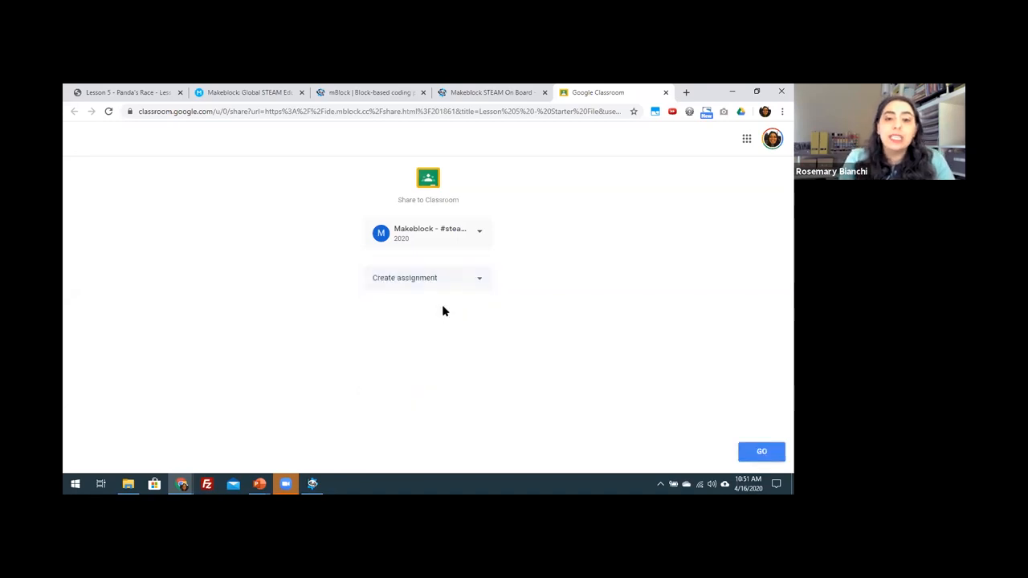
click(760, 452)
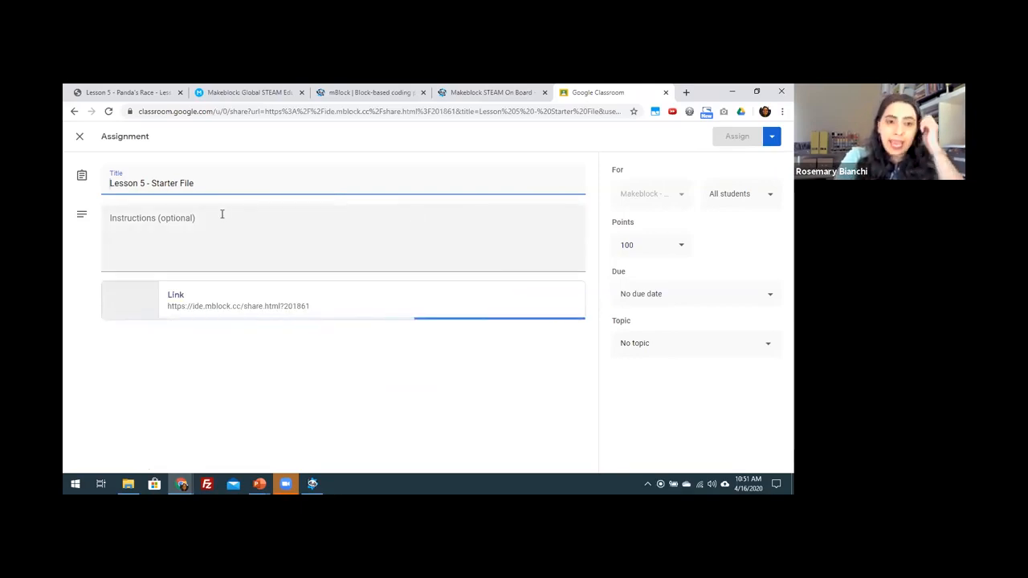
- Enter the instructions "Using this starter file, move the blocks to the correct sequence to make Panda walk across the screen." and post the assignment
click(189, 231)
text(Using this star)
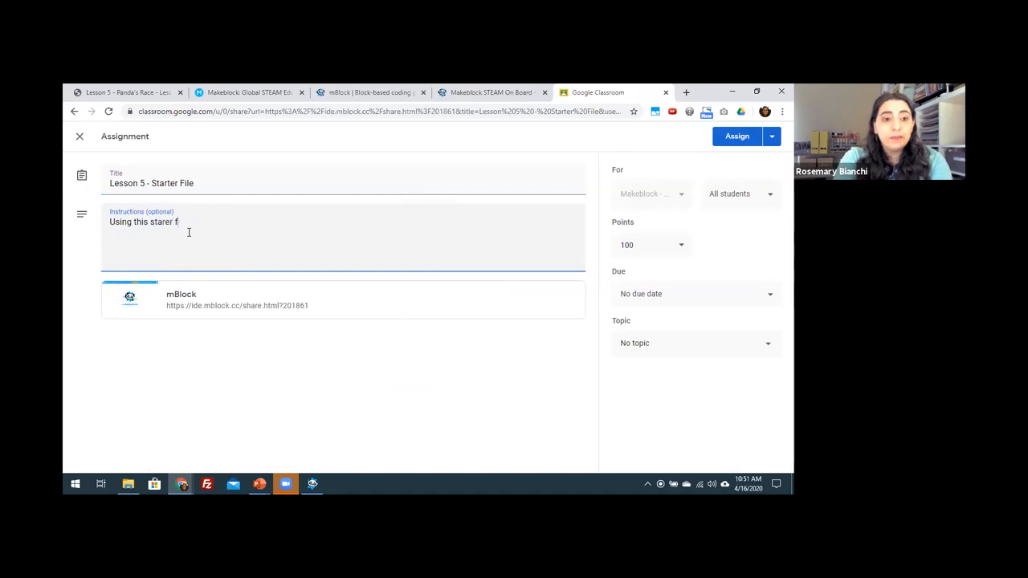
text(ter f)
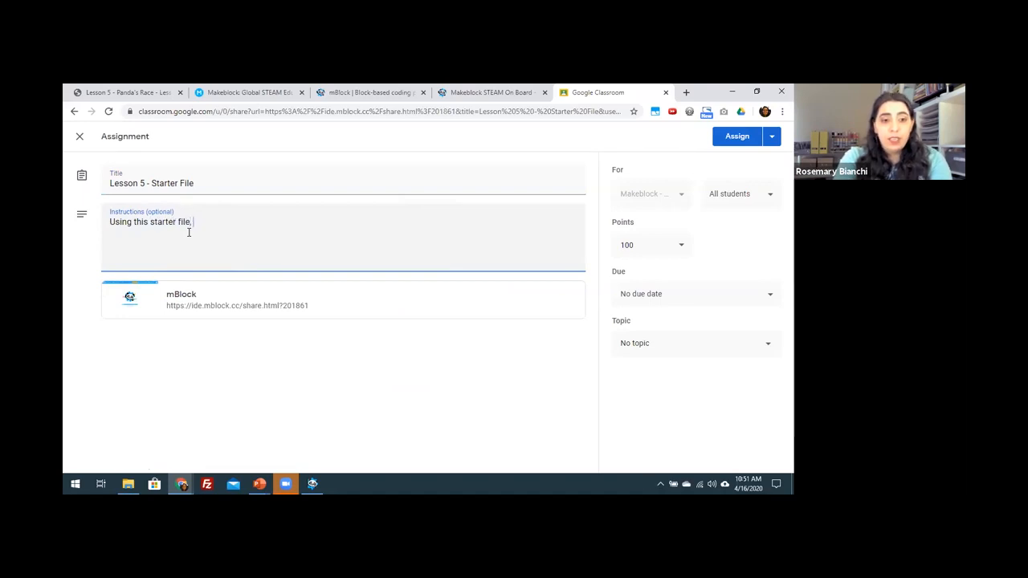
text(ile, move the blocks to the correct sequence t)
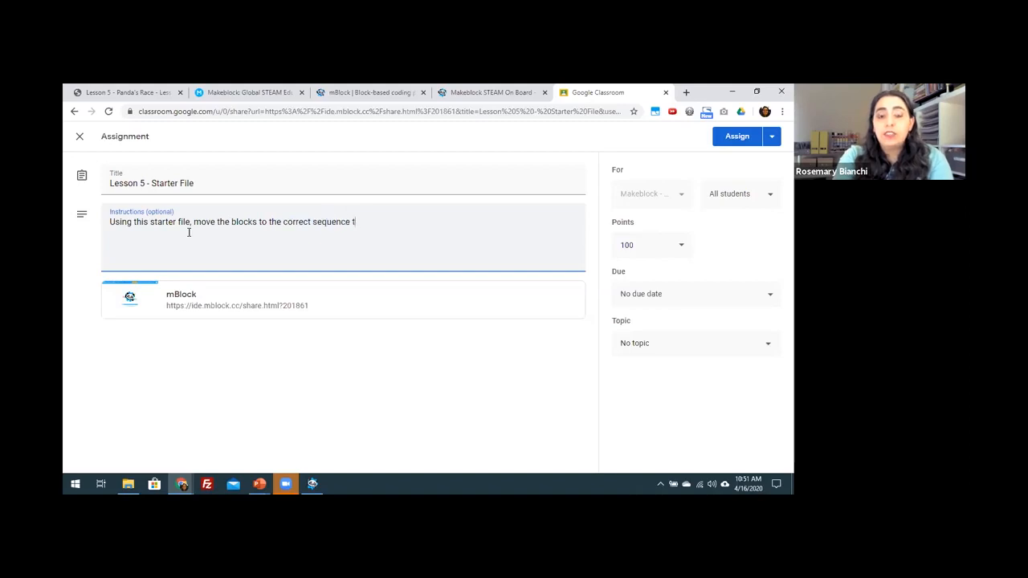
key(BackSpace)
text(panda)
key(BackSpace)
key(BackSpace)
key(BackSpace)
key(BackSpace)
key(BackSpace)
text(Pa)
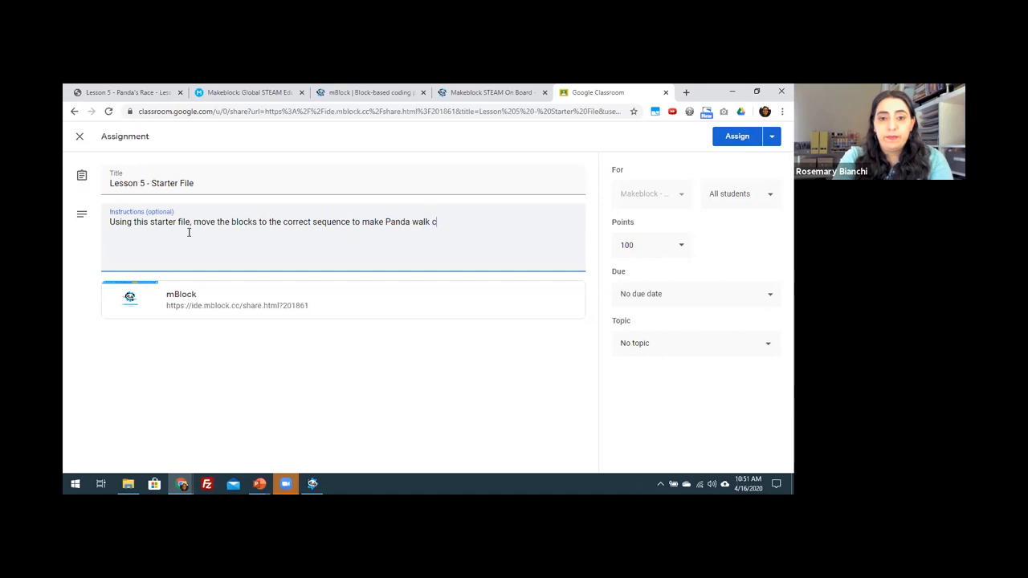
text(nda walk across the screen.)
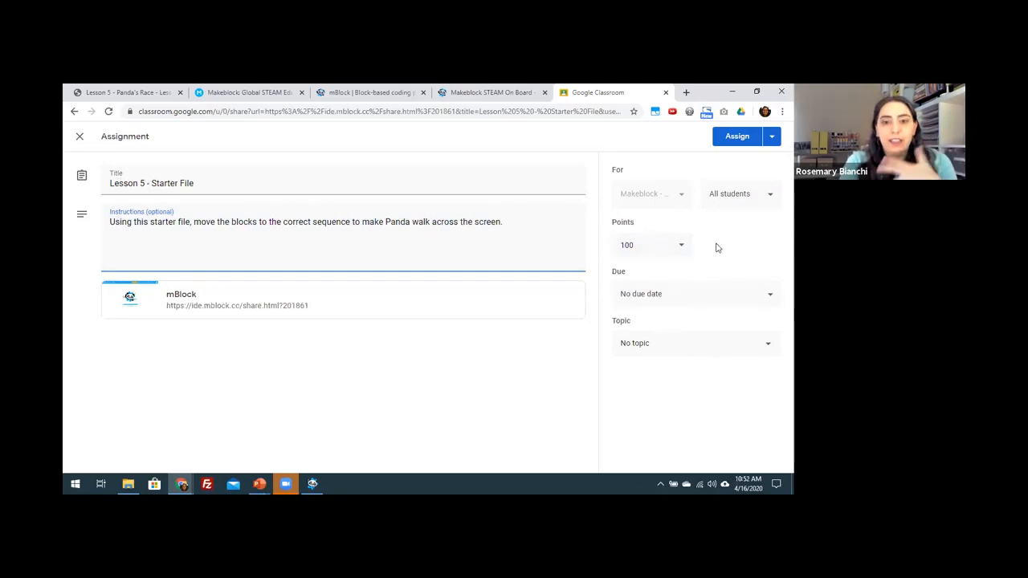
click(747, 138)
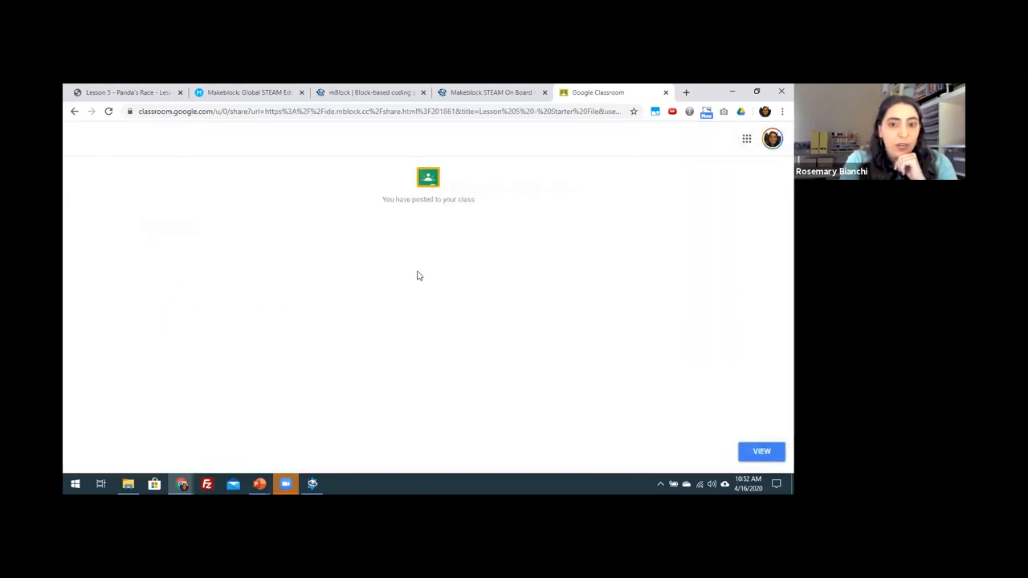
- View the class stream and open the instructions of the posted Lesson 5 - Starter File assignment
click(752, 452)
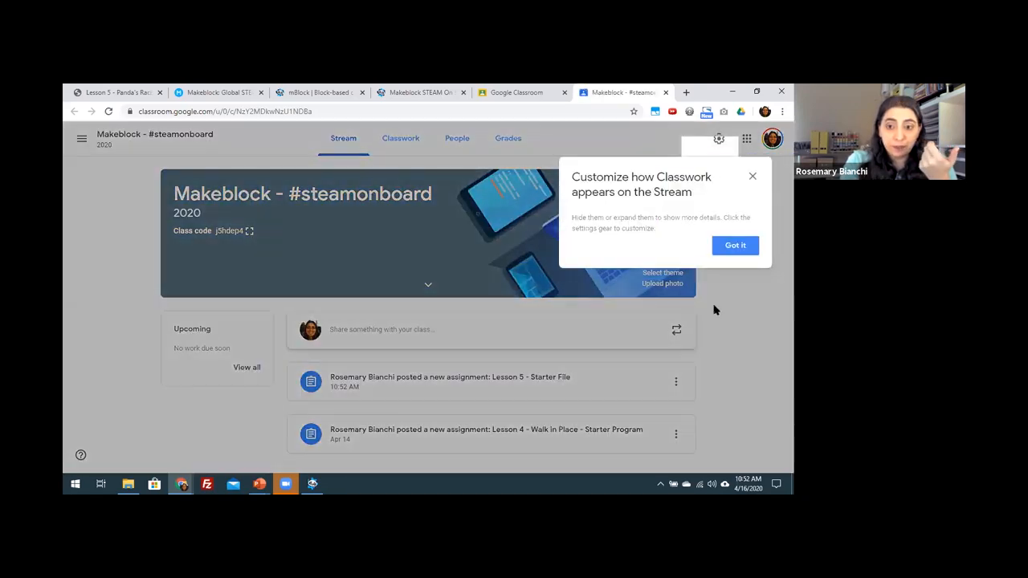
click(753, 176)
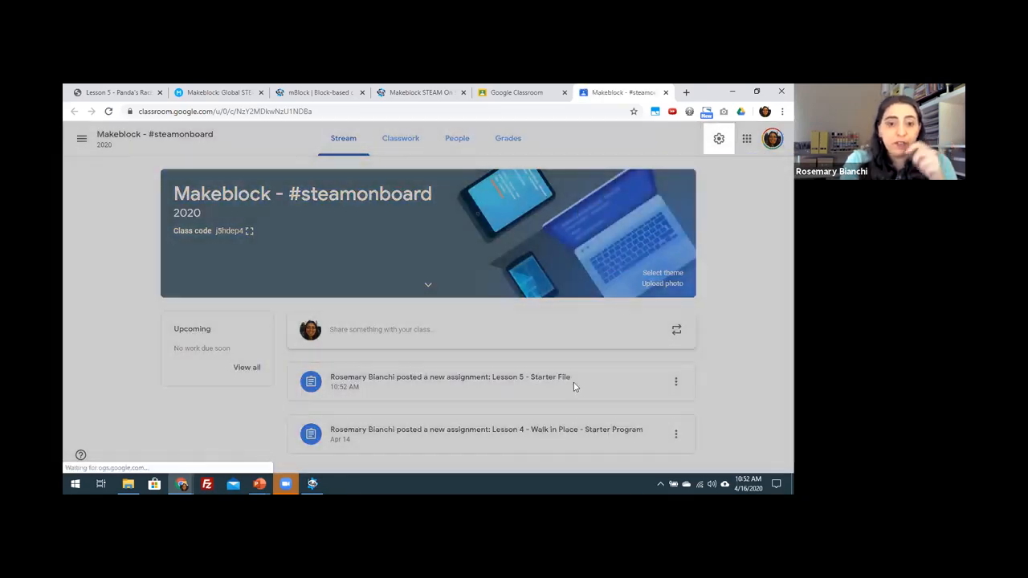
click(609, 388)
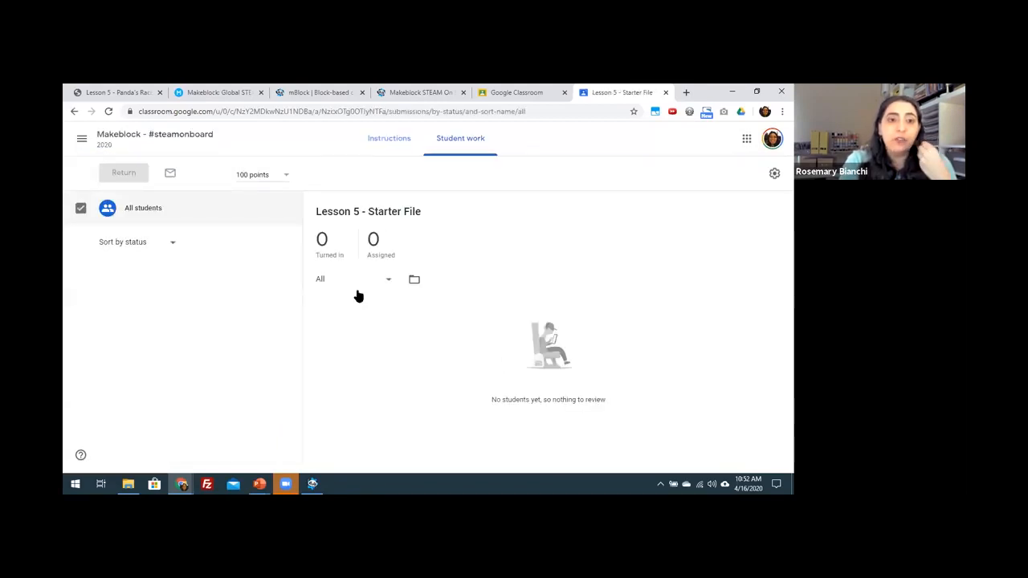
click(383, 144)
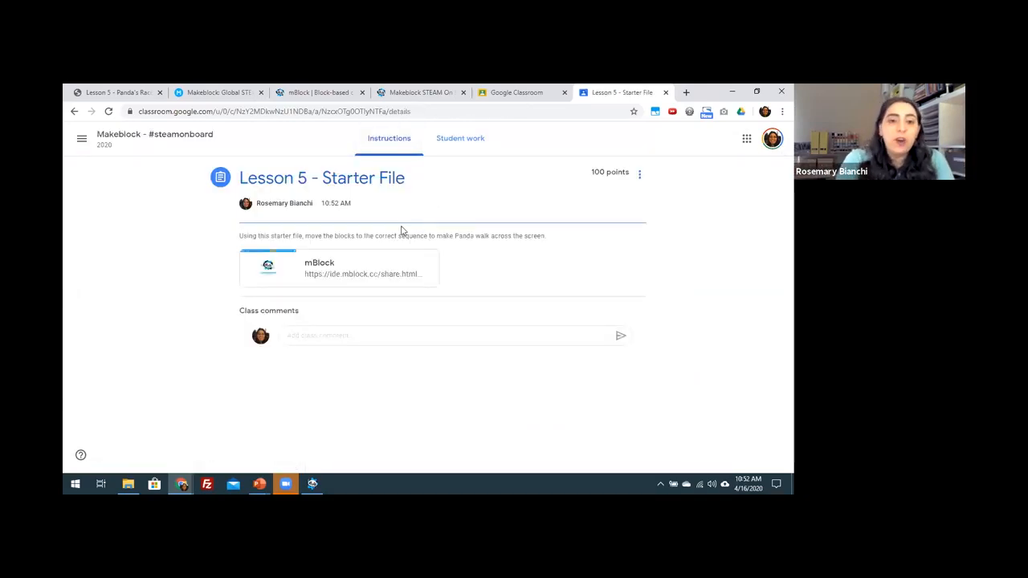
- Open the mBlock project linked in the assignment and sign out of the mBlock account
click(321, 265)
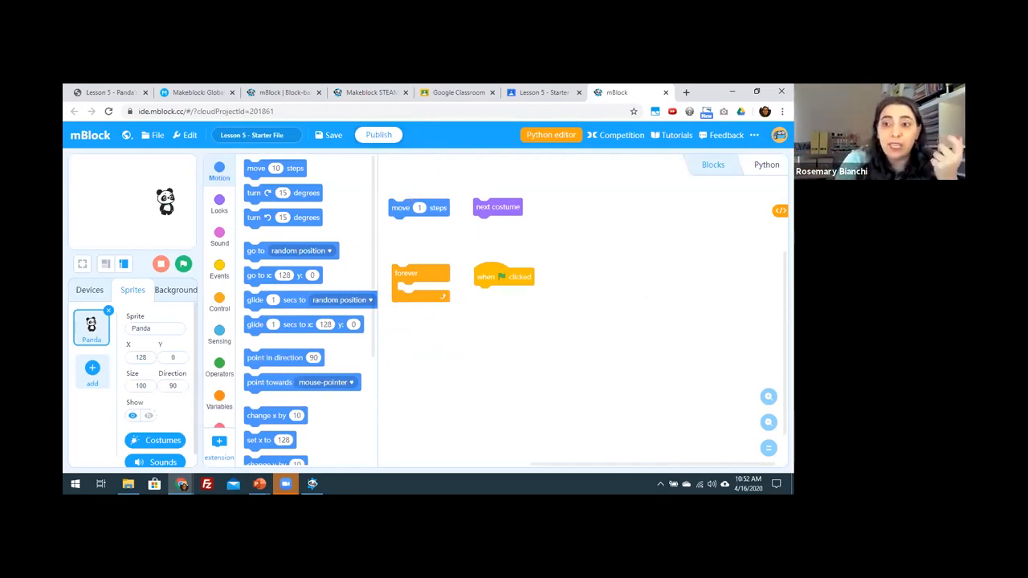
click(778, 136)
click(448, 195)
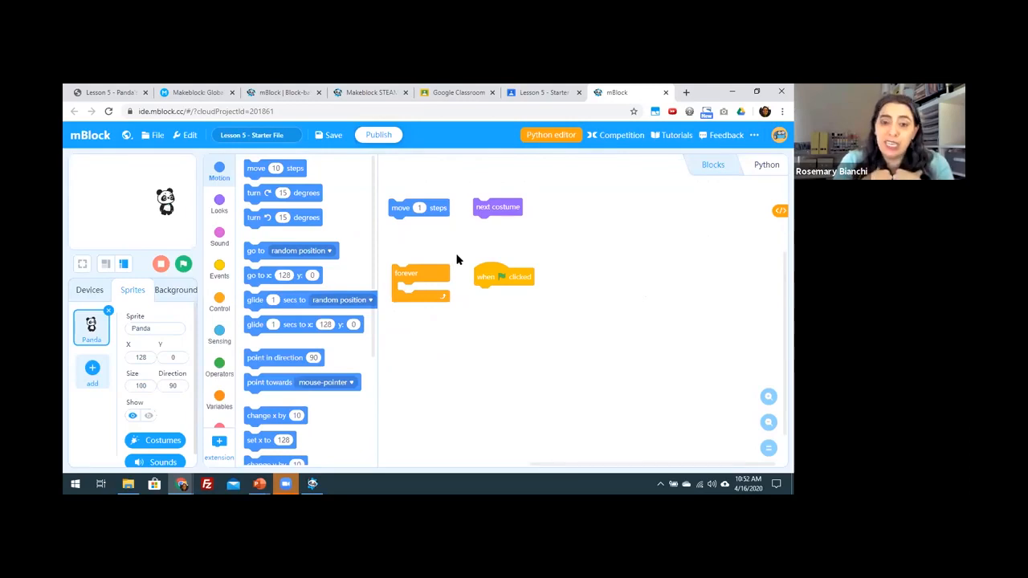
click(779, 135)
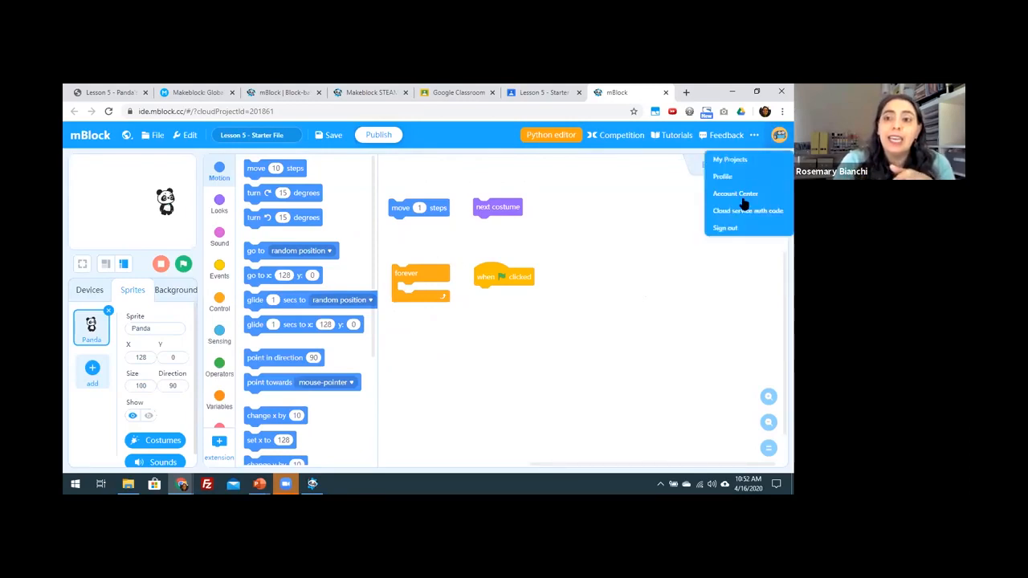
click(726, 228)
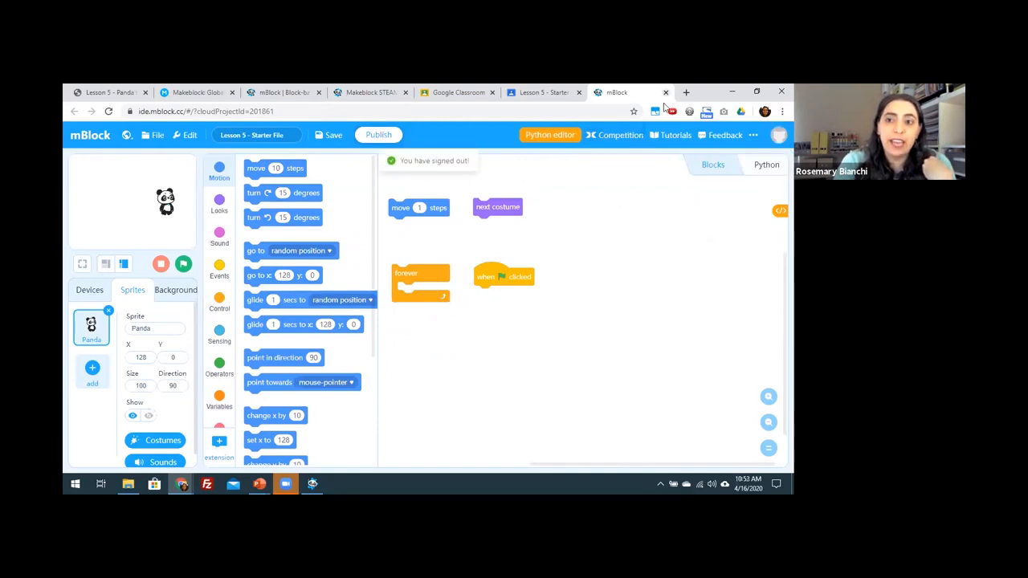
- Close the signed-out mBlock page and reopen the starter project from the assignment's link
click(573, 142)
click(480, 171)
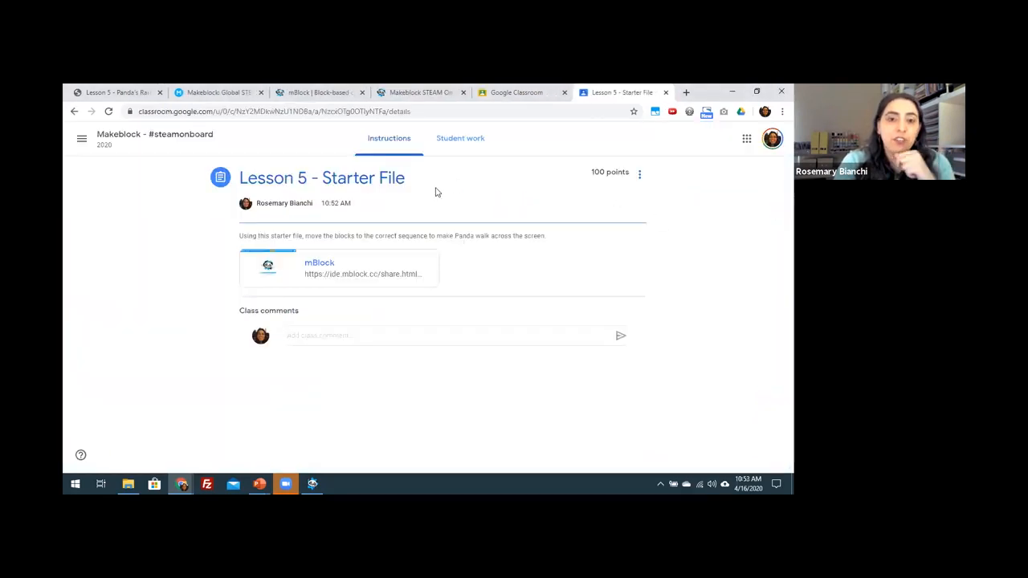
click(325, 270)
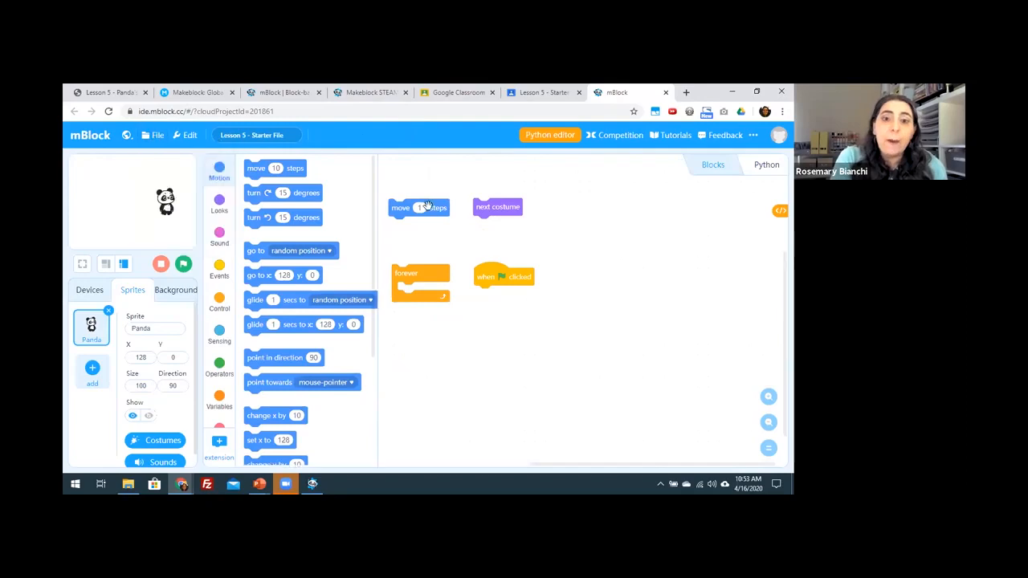
- Assemble the Panda's script: when flag clicked, followed by a forever loop containing next costume and move 1 steps
drag(482, 273, 488, 239)
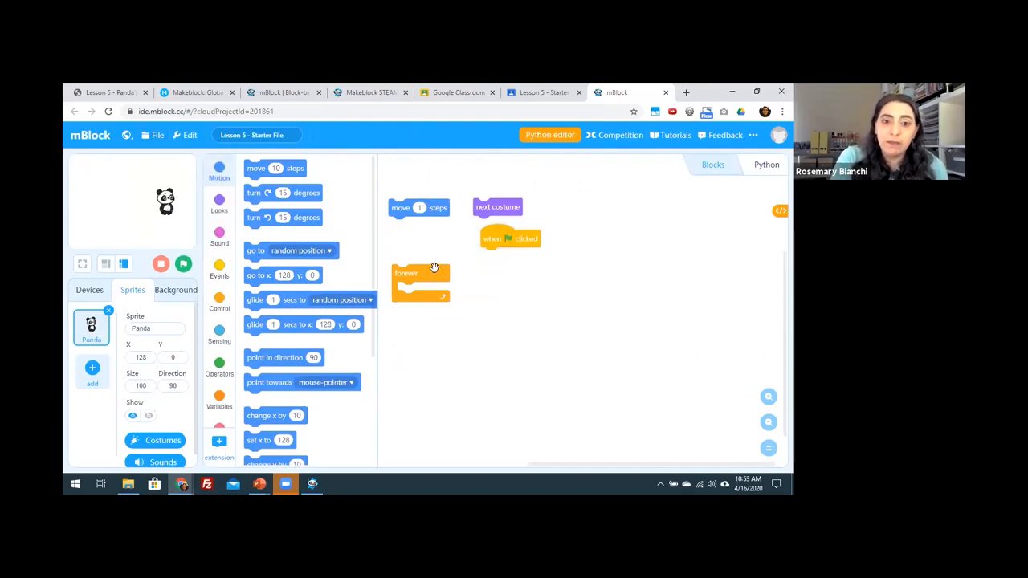
drag(434, 267, 523, 251)
drag(400, 208, 499, 273)
drag(507, 208, 522, 280)
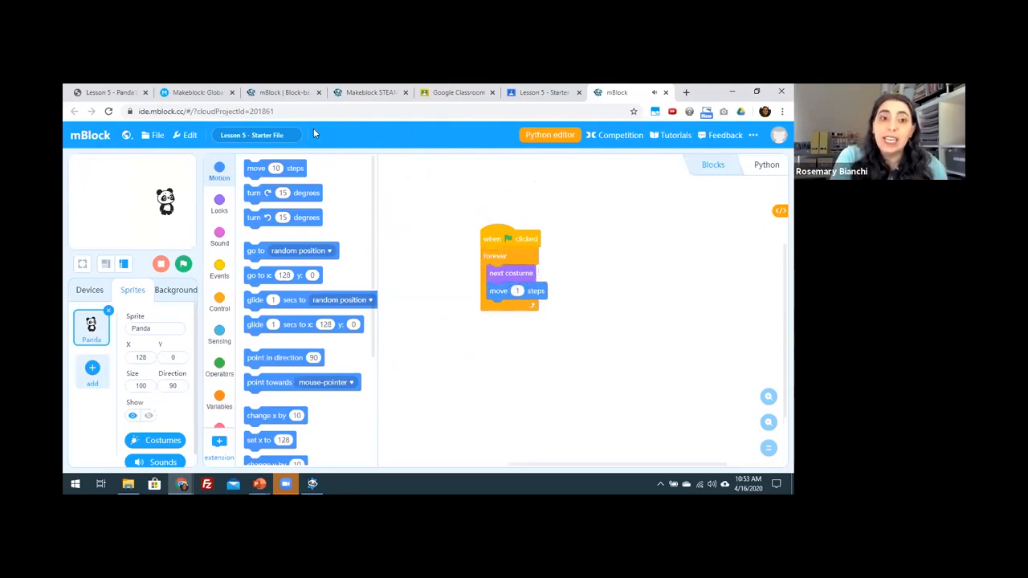
- View the starter project's options for saving to the computer and close its page without saving
click(157, 136)
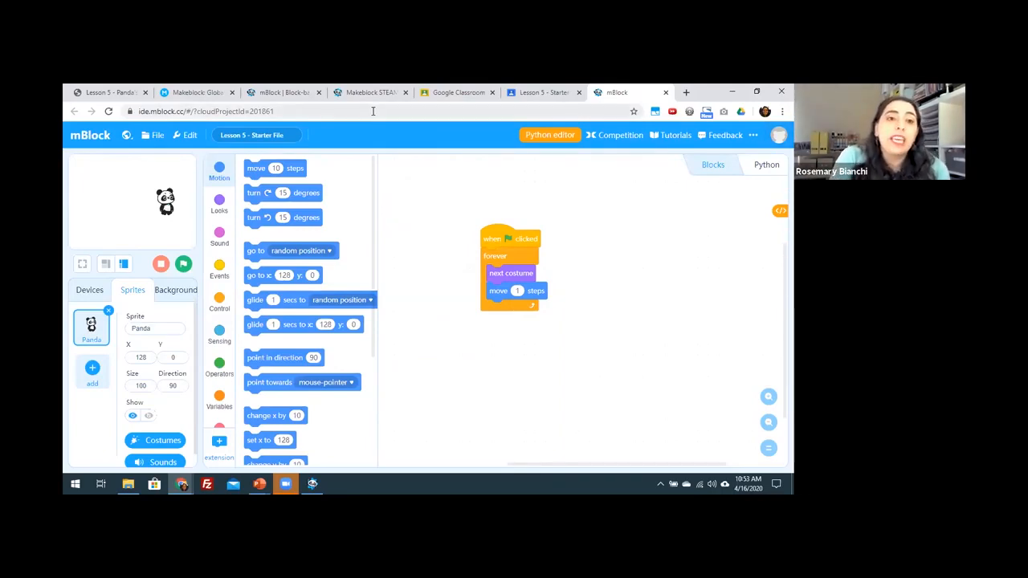
click(149, 133)
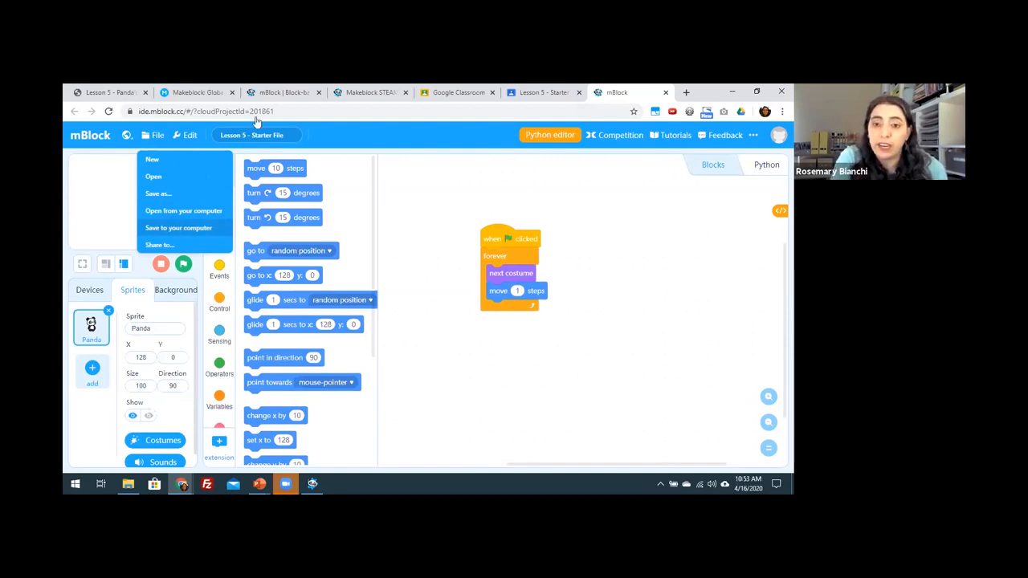
click(652, 251)
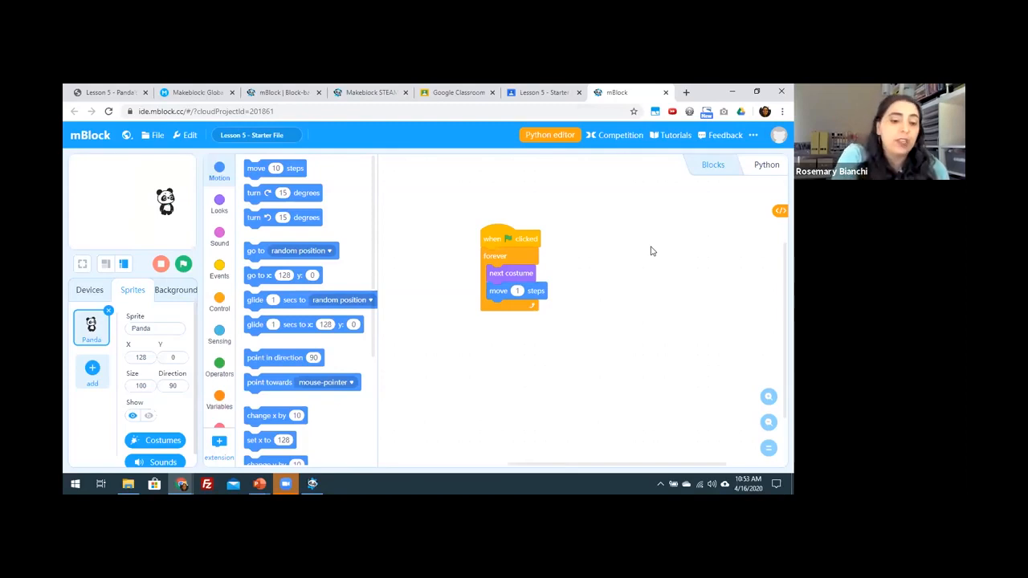
key(ctrl+w)
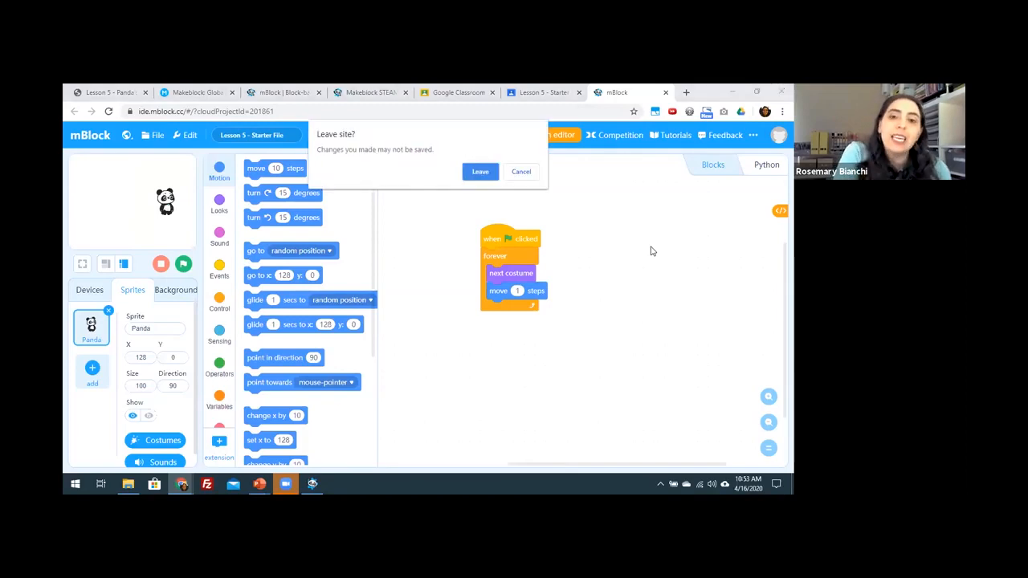
click(480, 172)
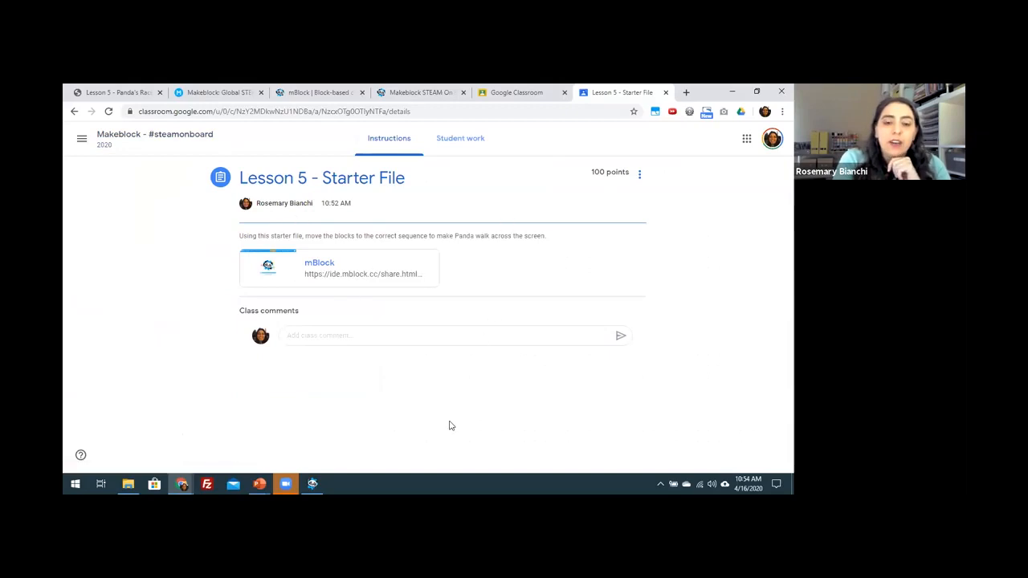
- Switch to the mBlock desktop app and dismiss the Share project to dialog
mouse_move(318, 481)
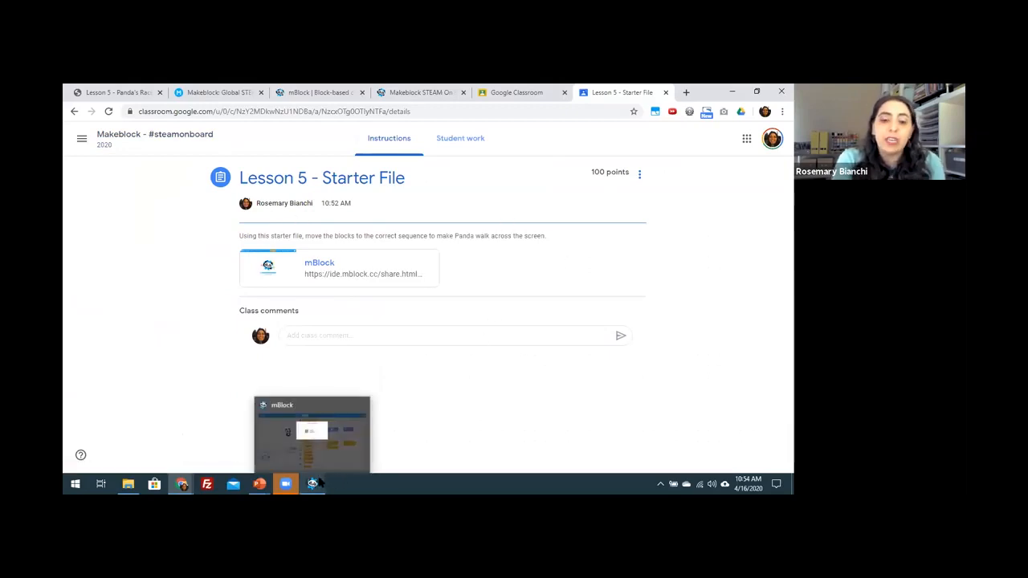
click(333, 443)
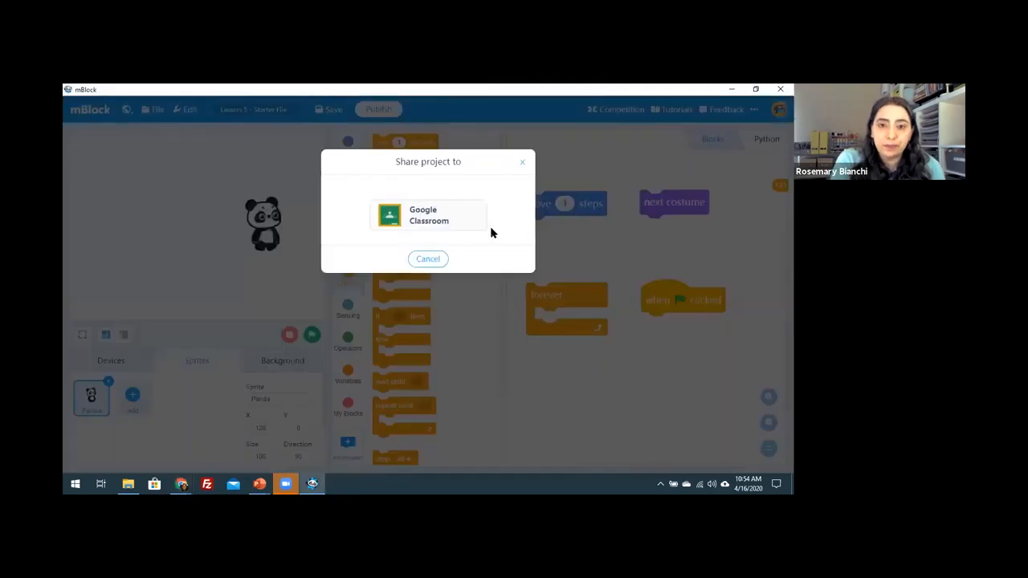
click(524, 163)
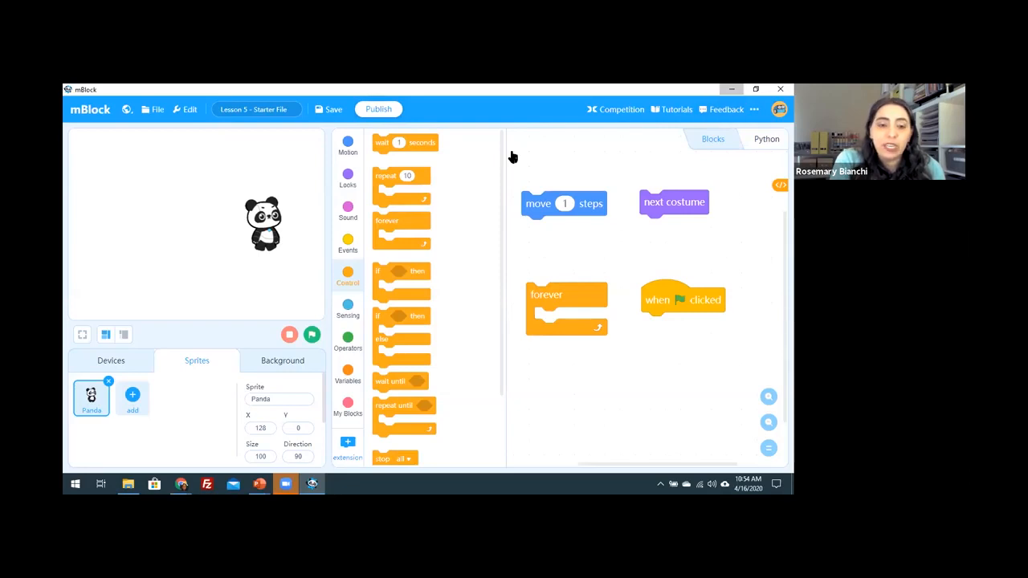
- Switch to the Sample First/Last Slides presentation and select the feedback form link on its slide
key(alt+Tab)
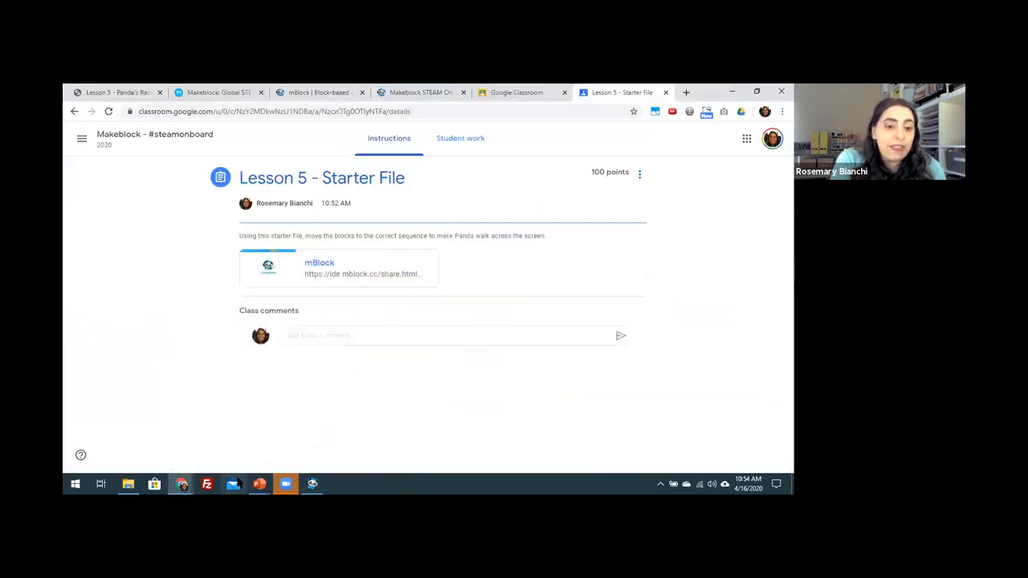
key(alt+Tab)
key(alt+Tab)
key(alt+Tab)
key(alt+Tab)
key(alt+Tab)
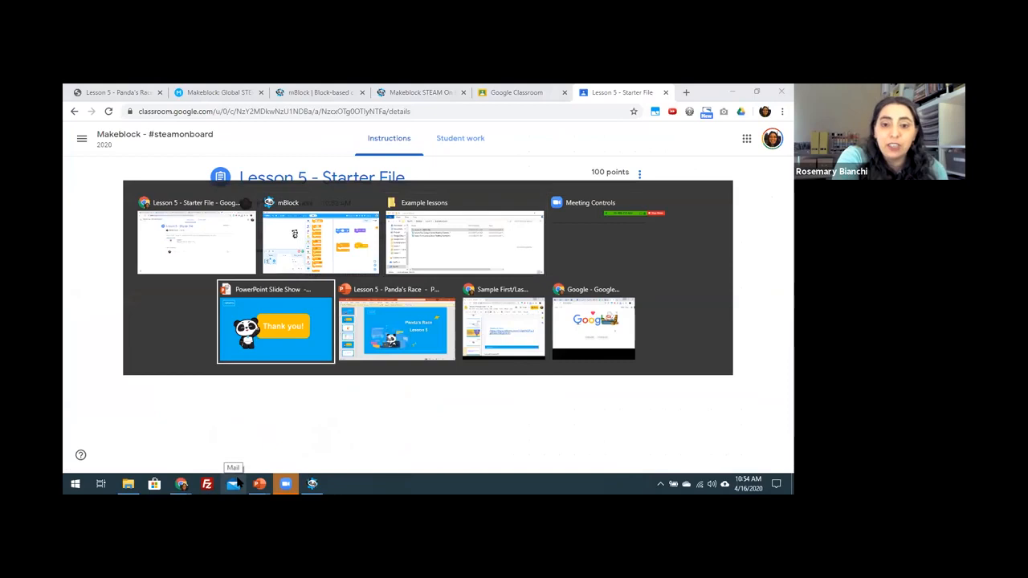
key(alt+Tab)
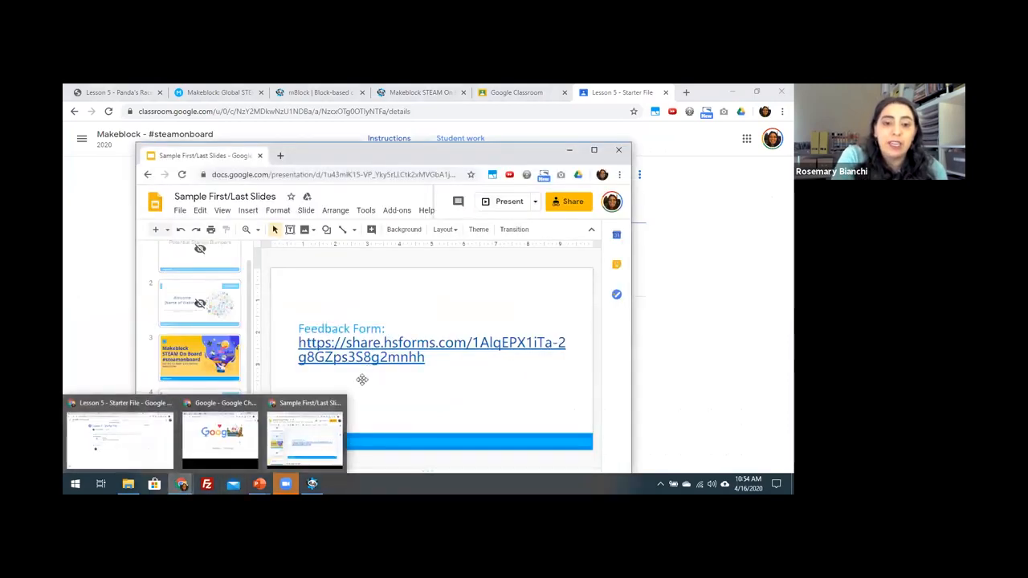
triple_click(313, 343)
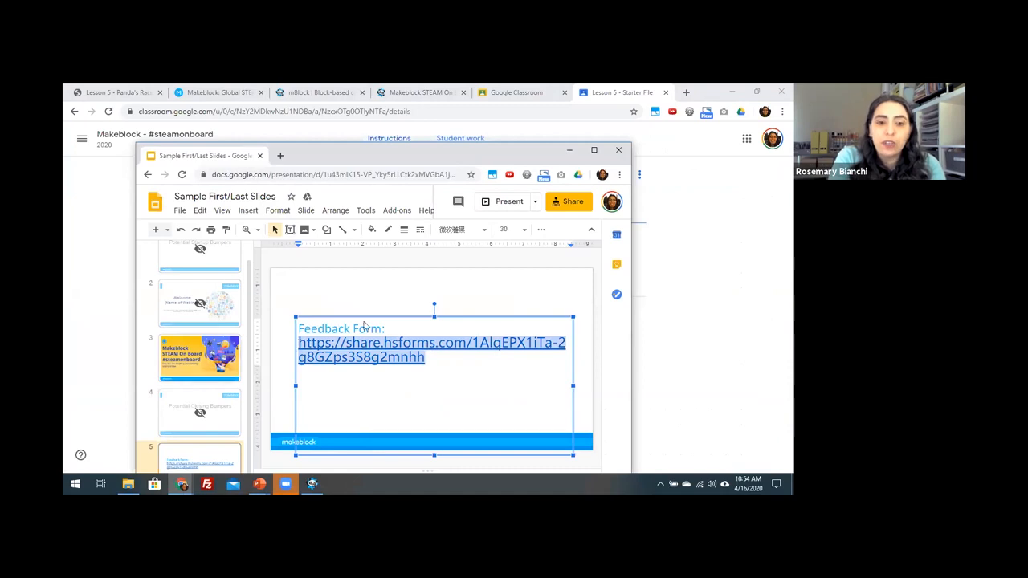
- Present the slideshow from the Makeblock STEAM On Board #steamonboard slide
click(200, 357)
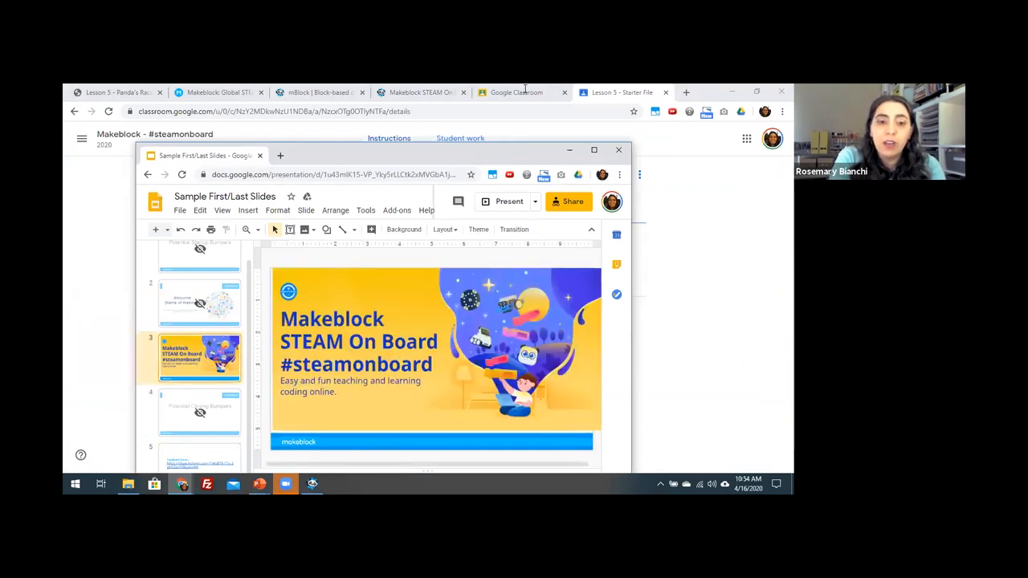
key(alt+Tab)
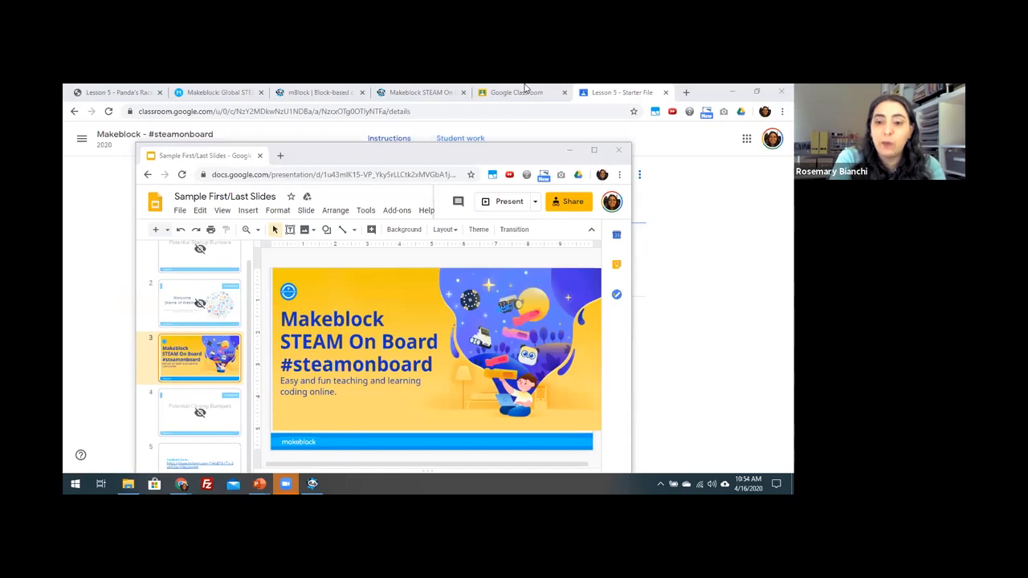
click(509, 202)
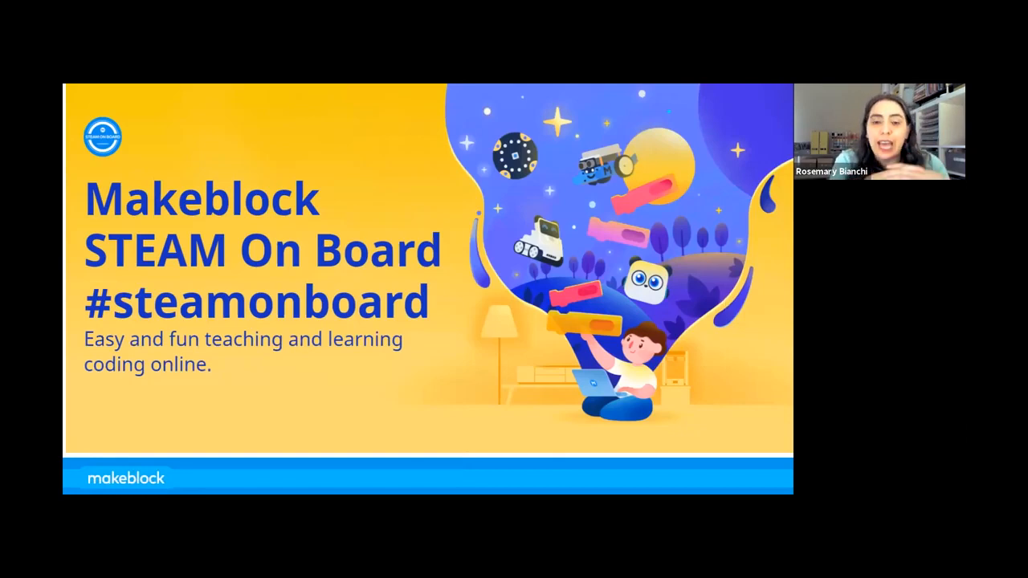
- Exit the slideshow, return to the mBlock desktop app and open the saved Pandas Race project
key(Escape)
key(alt+Tab)
key(alt+Tab)
key(alt+Tab)
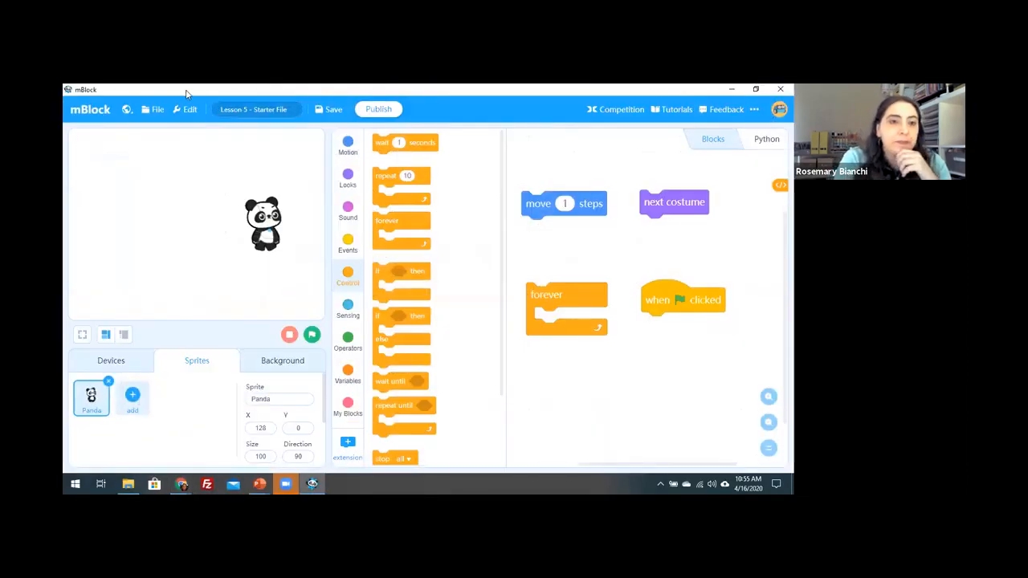
click(154, 111)
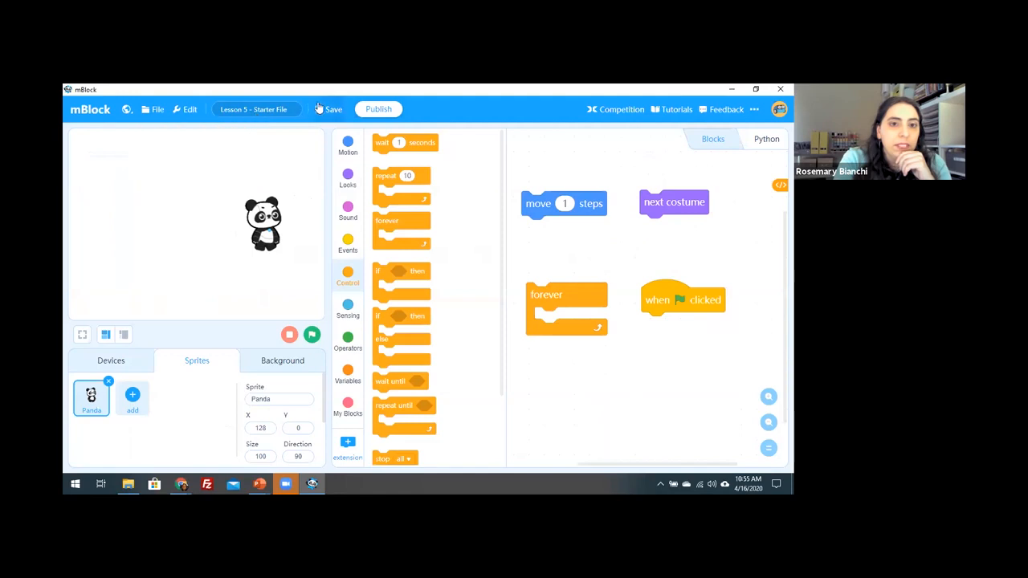
mouse_move(154, 110)
click(158, 150)
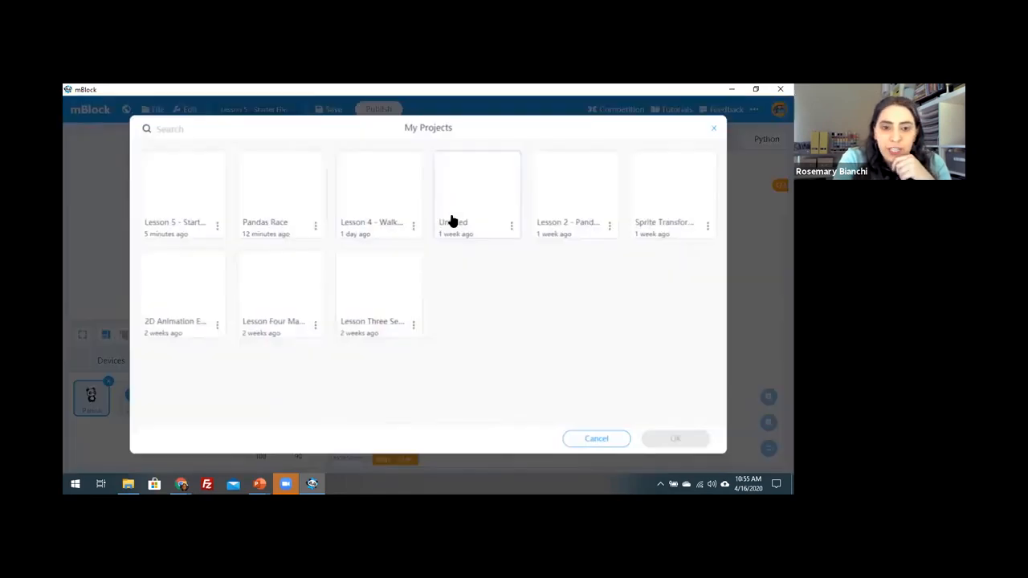
click(271, 190)
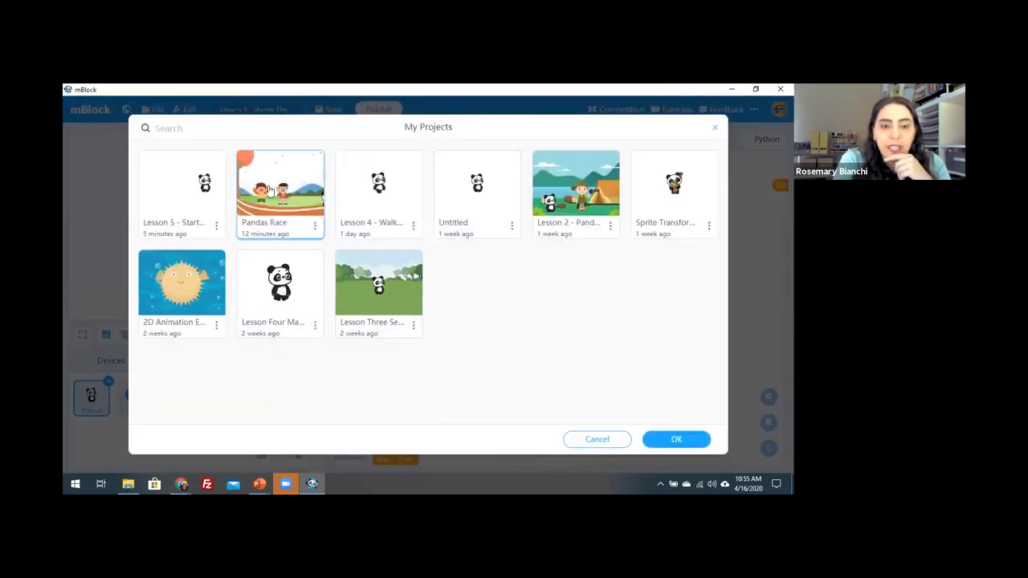
double_click(271, 190)
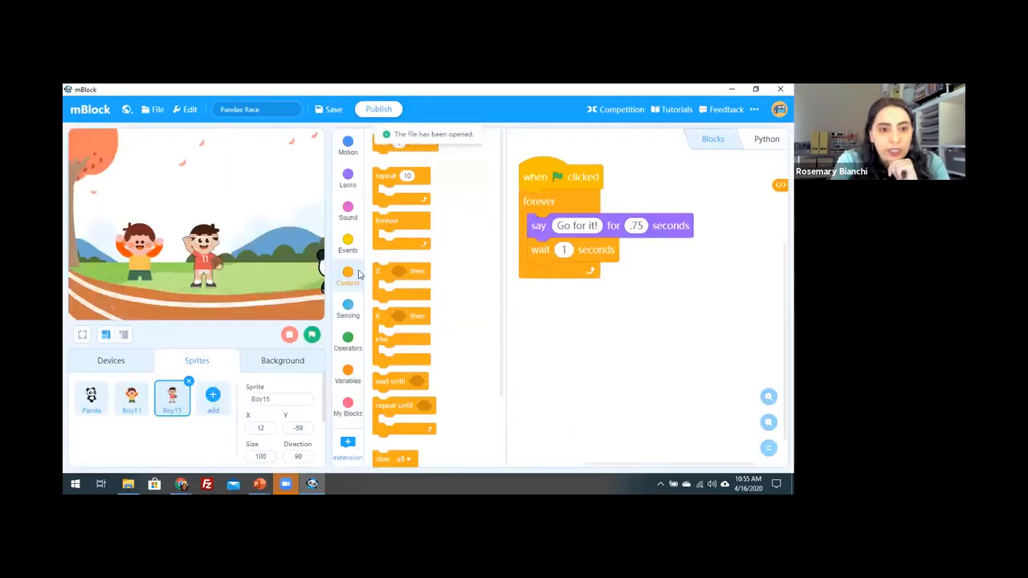
- Move Boy15 to about x -49, y -115 and the Panda to about x -105, y -135, running the project after each move
drag(210, 255, 178, 254)
click(312, 335)
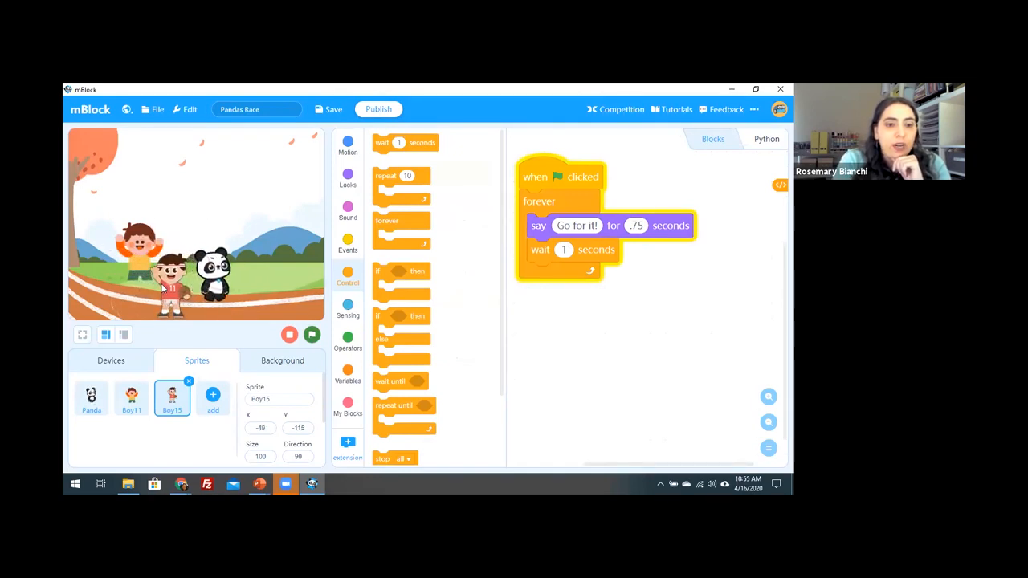
click(288, 335)
drag(247, 273, 140, 299)
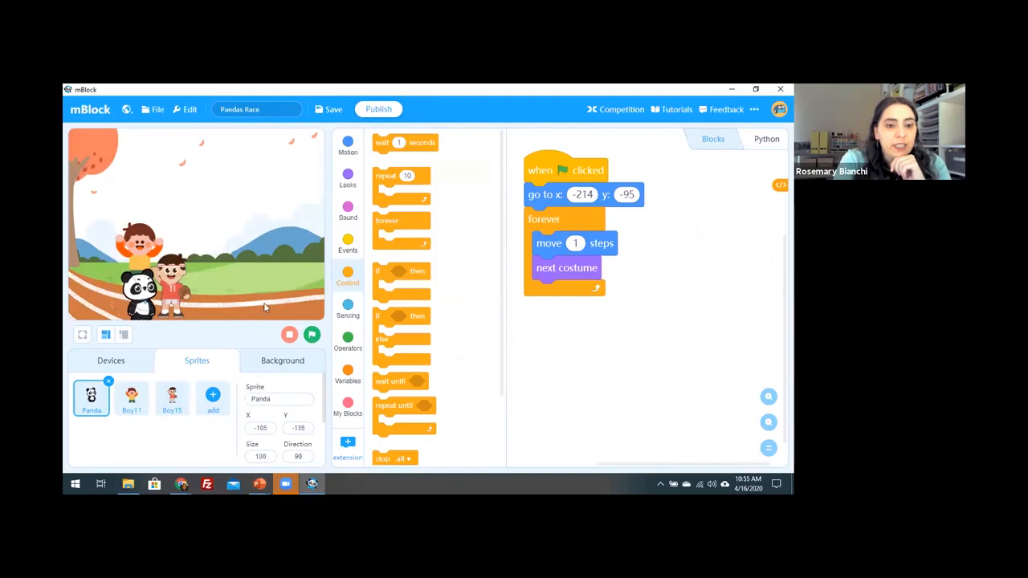
click(308, 335)
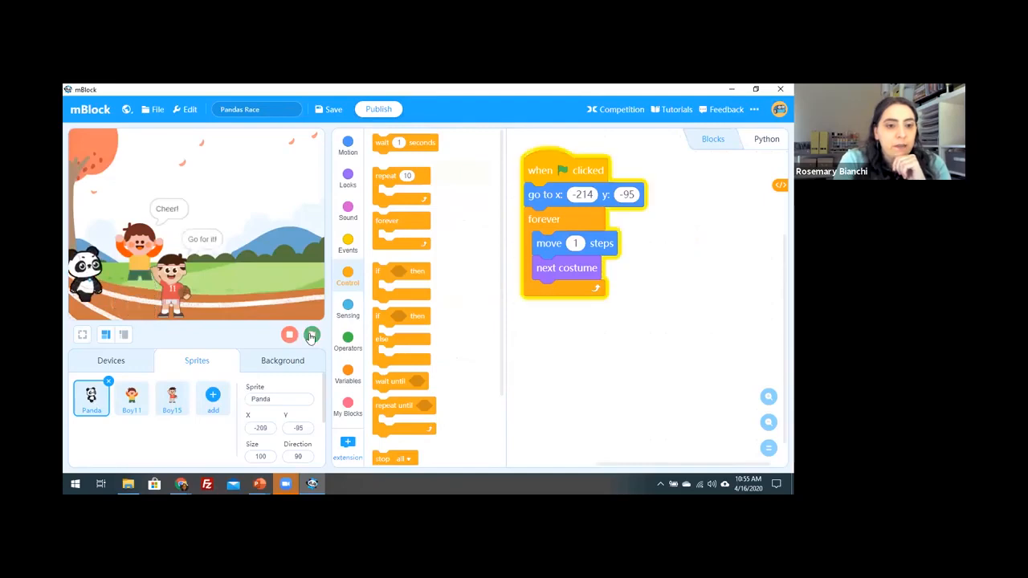
- Move Boy15 down to about x -50, y -173, and restart and stop the project to test it
click(171, 291)
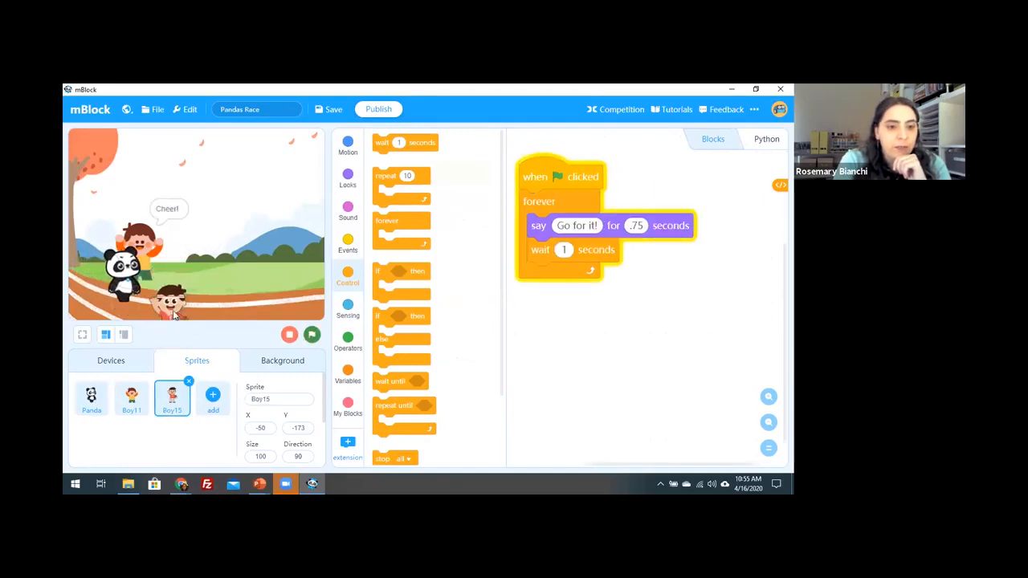
click(292, 336)
click(312, 336)
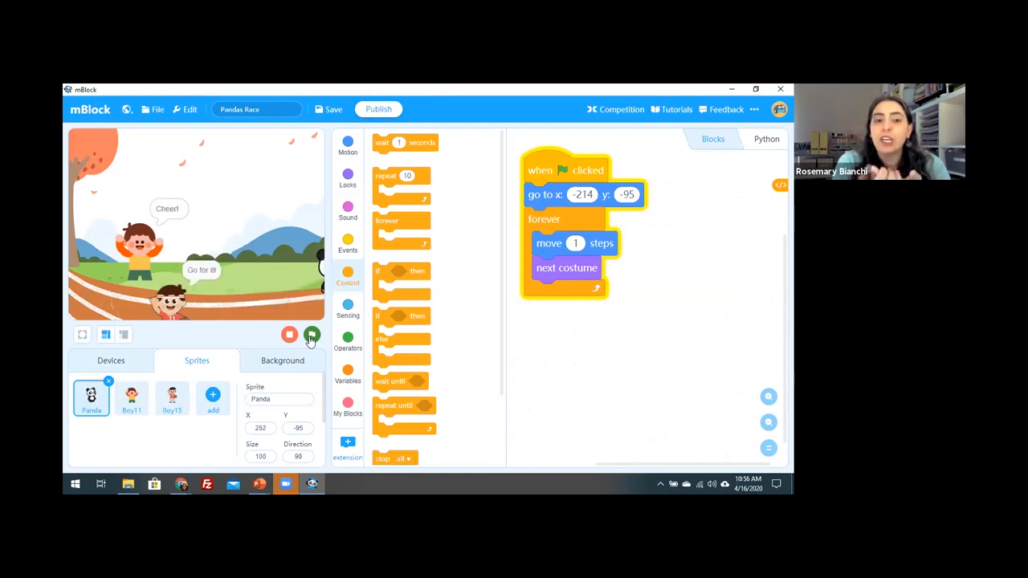
click(288, 335)
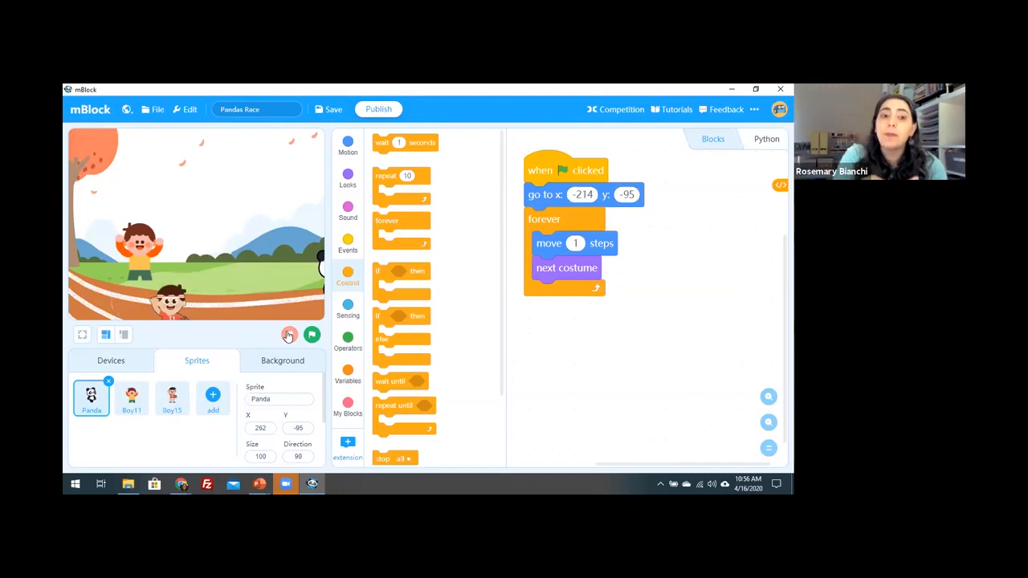
- Place Boy15 beside Boy11 and the Panda at about x -175, y -100, and run and stop the race animation
drag(165, 303, 185, 243)
drag(320, 265, 102, 277)
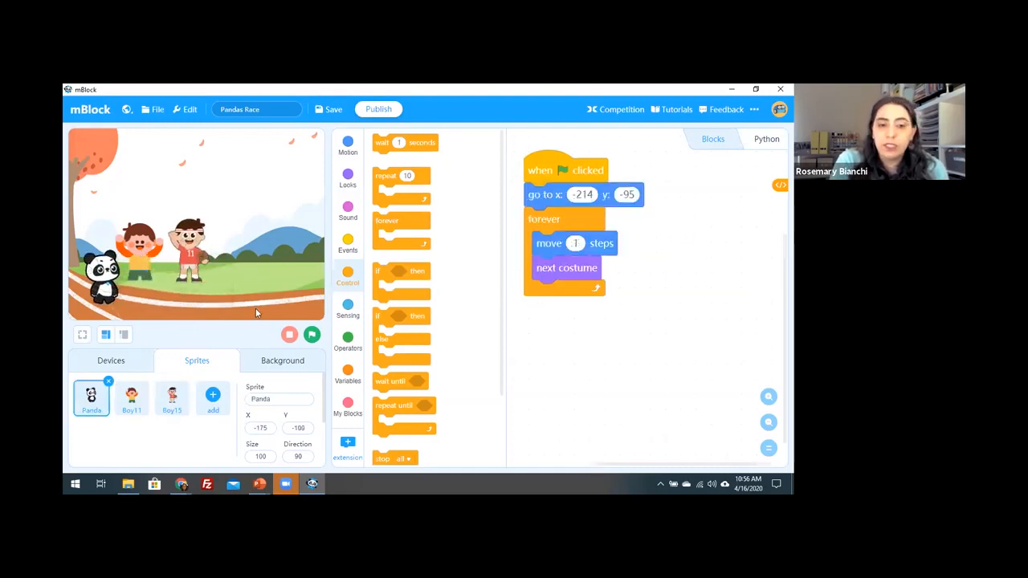
click(310, 337)
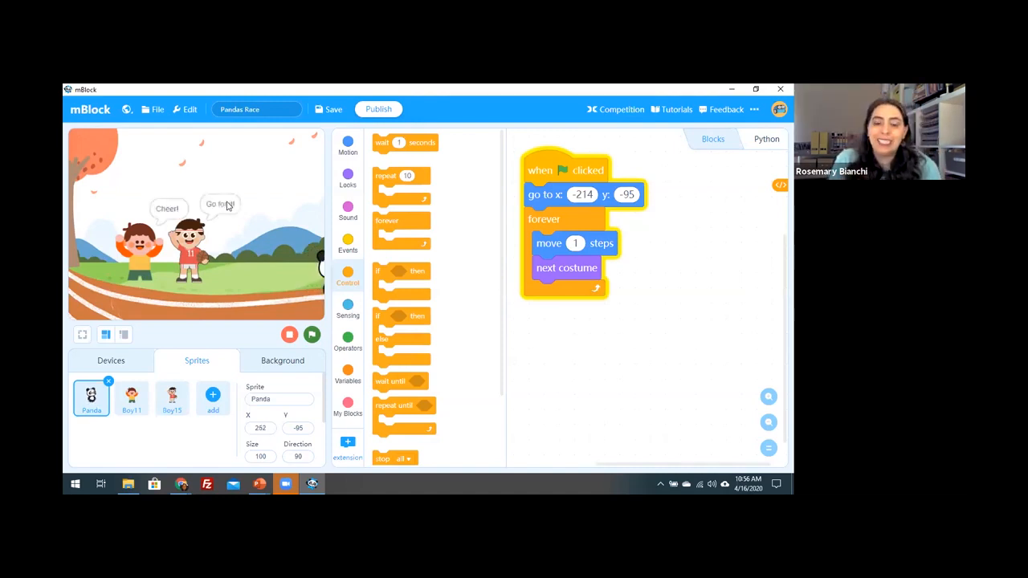
click(290, 337)
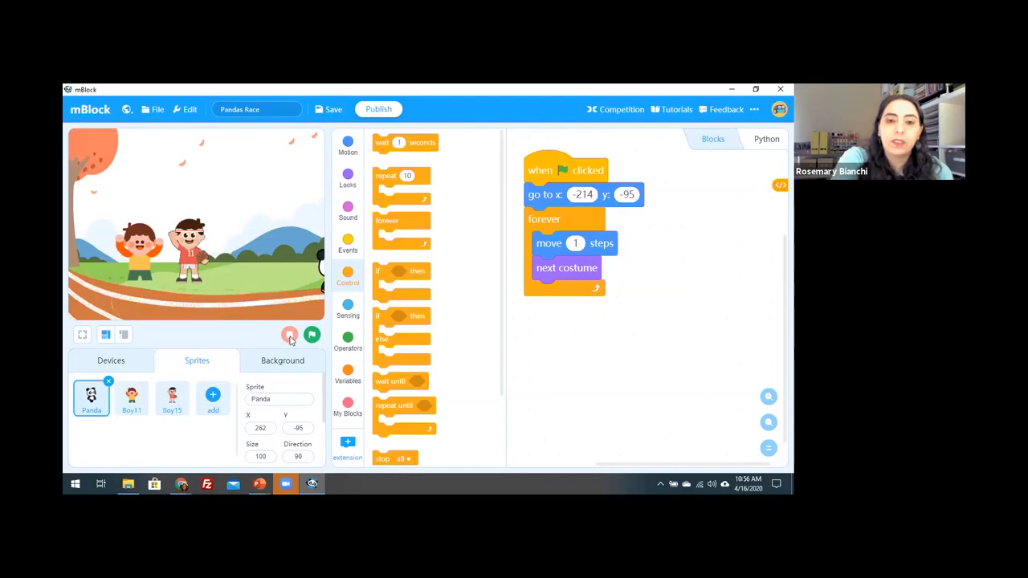
- Switch from mBlock to another open window
key(alt+Tab)
key(alt+Tab)
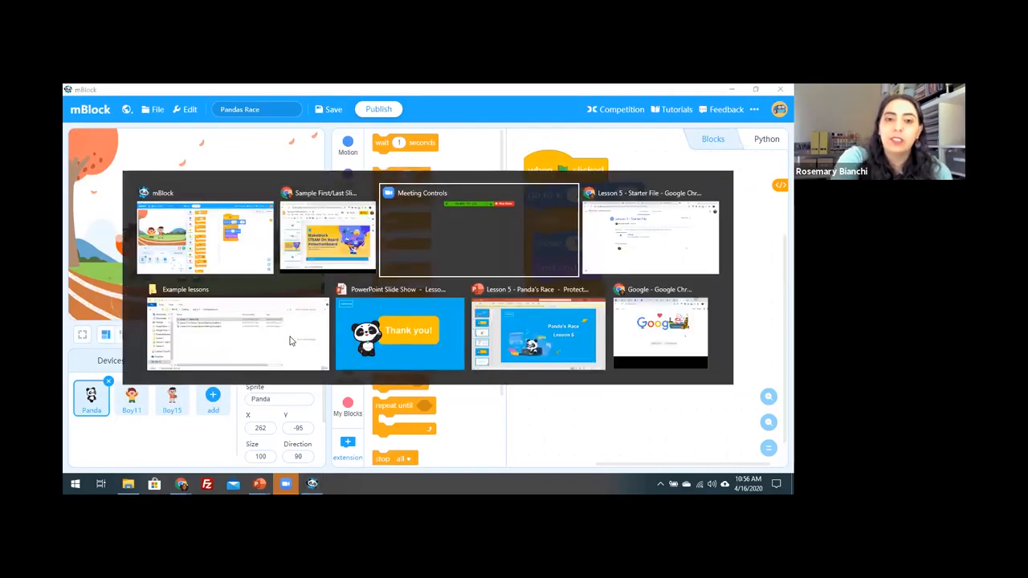